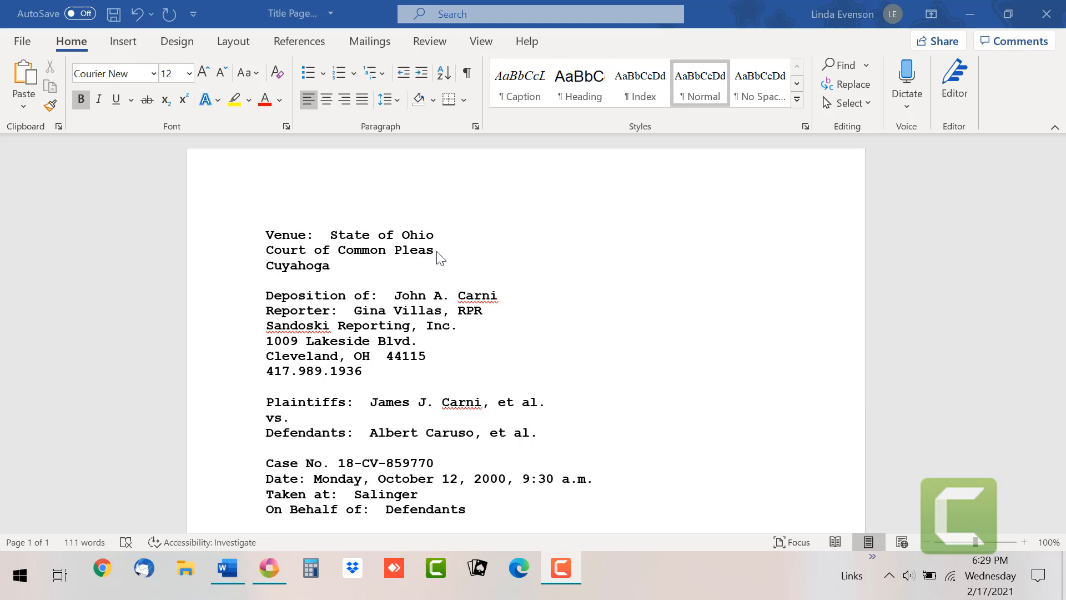
Step: Select the ^ PLAINTIFF placeholder in the CCP Title VIDEO caption and check the plaintiff names in Word
{"action": "left_click", "coordinate": [272, 564]}
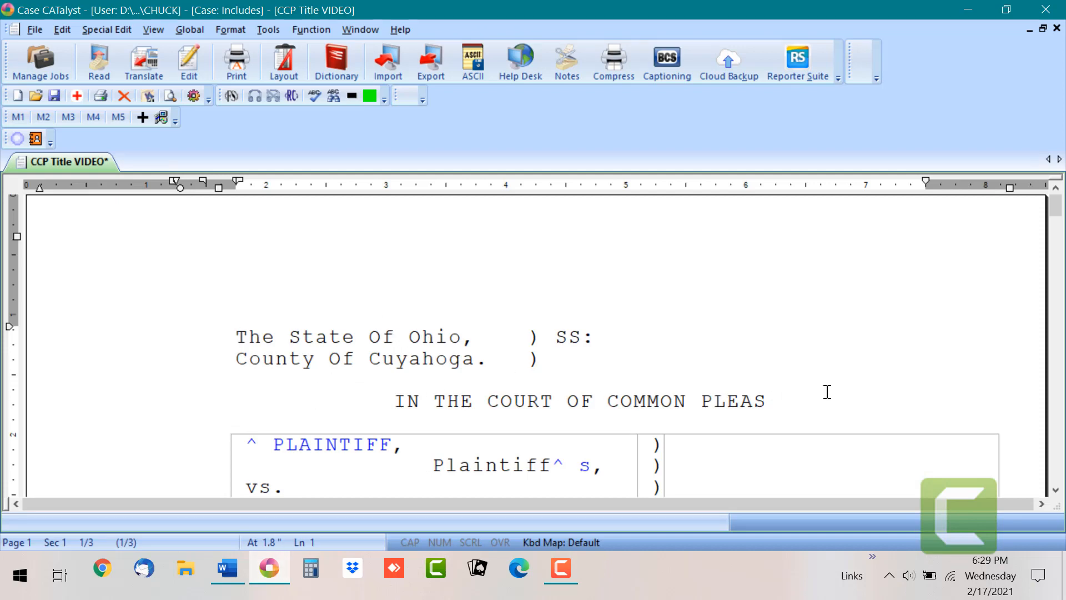
{"action": "left_click", "coordinate": [1055, 489]}
{"action": "left_click", "coordinate": [1055, 489]}
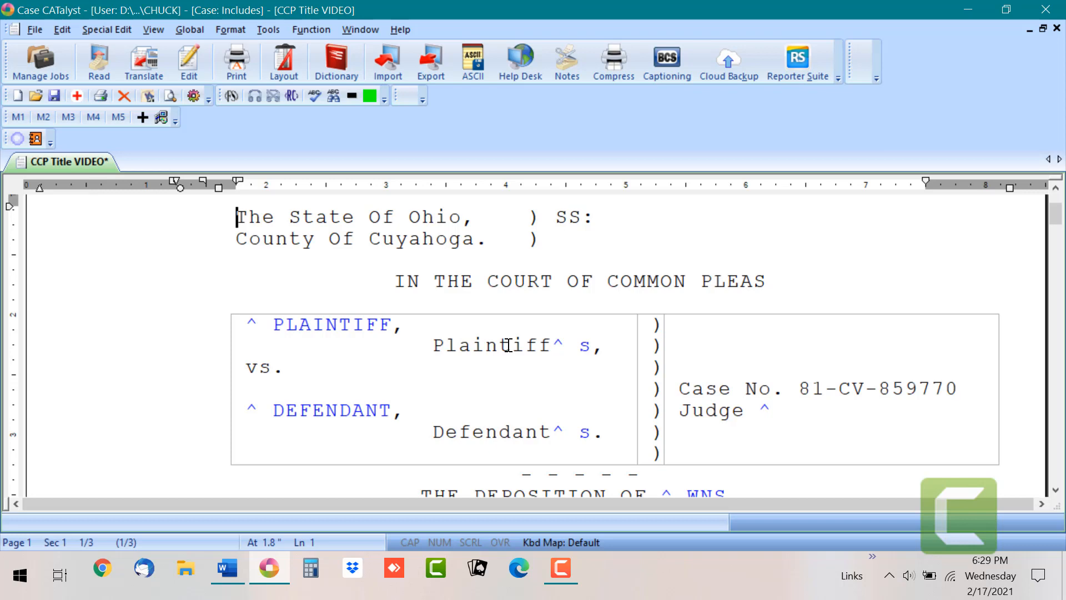
{"action": "left_click", "coordinate": [247, 322]}
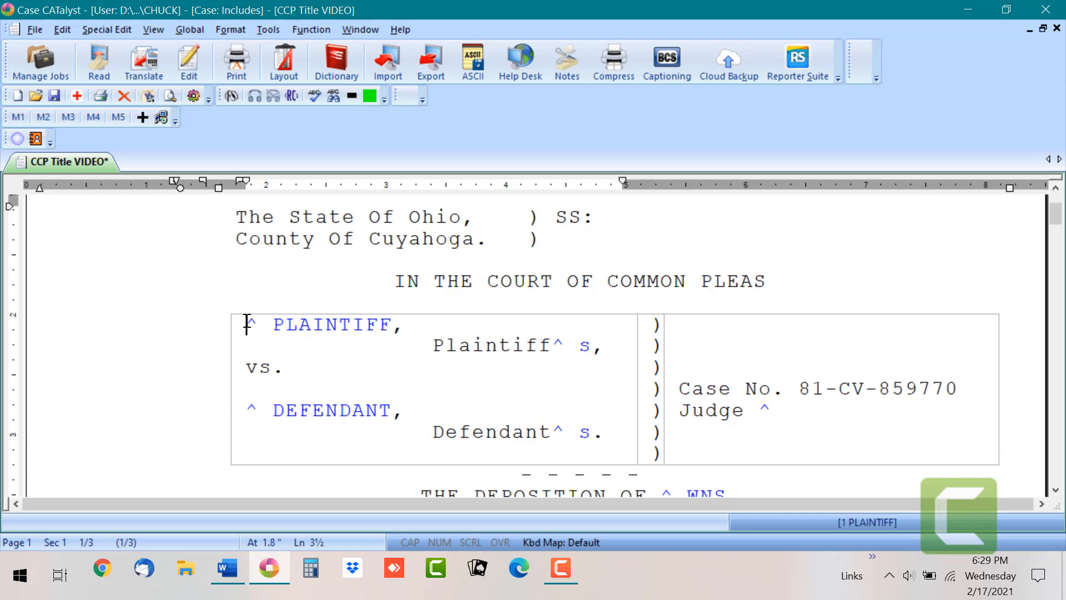
{"action": "double_click", "coordinate": [247, 322]}
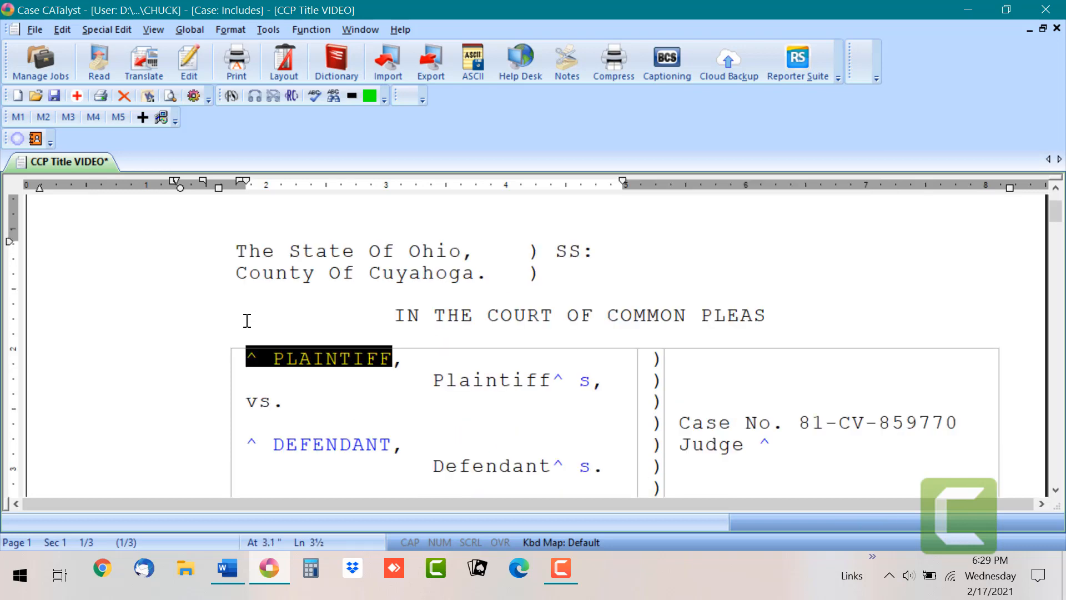
{"action": "left_click", "coordinate": [231, 561]}
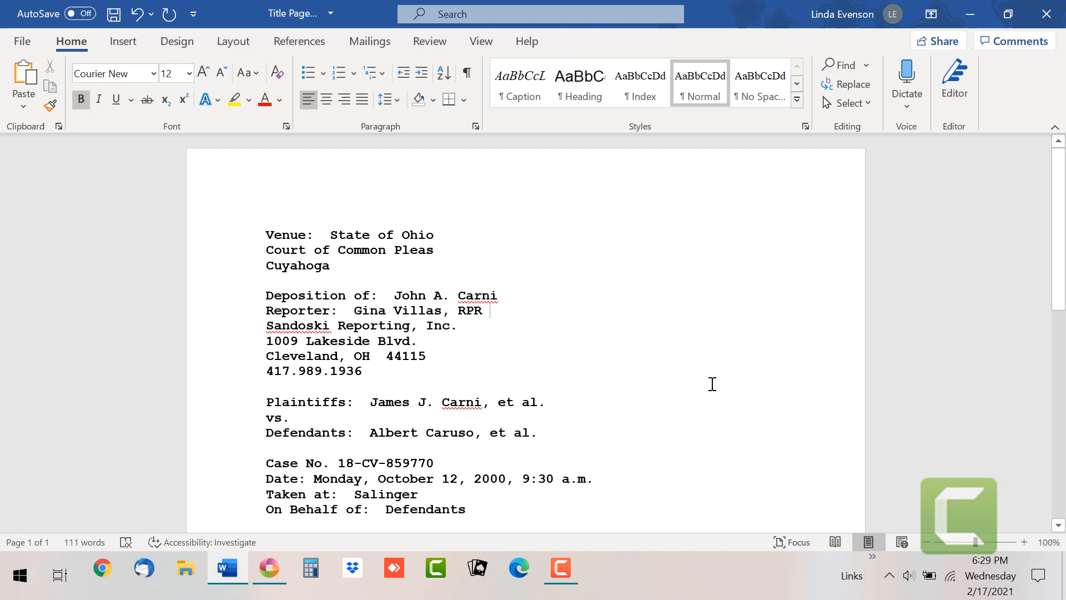
{"action": "left_click", "coordinate": [272, 565]}
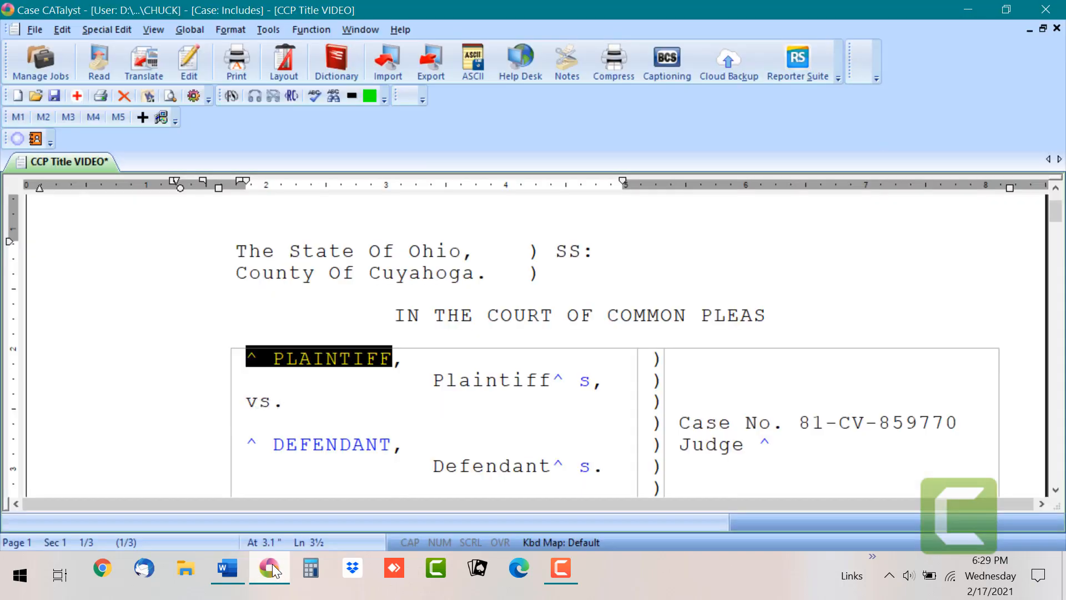
{"action": "key", "text": "ctrl+g"}
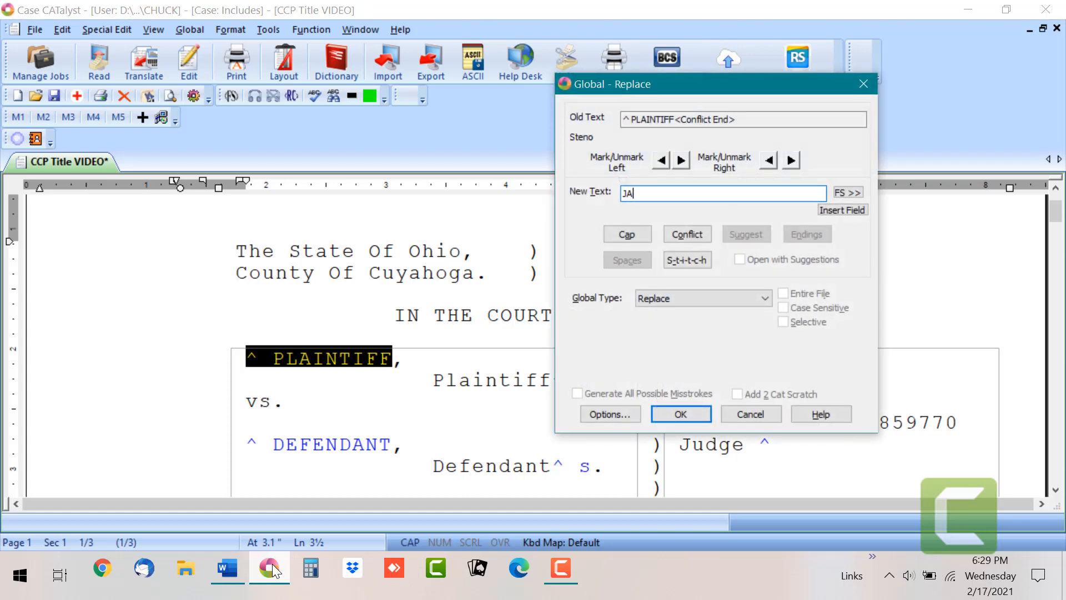
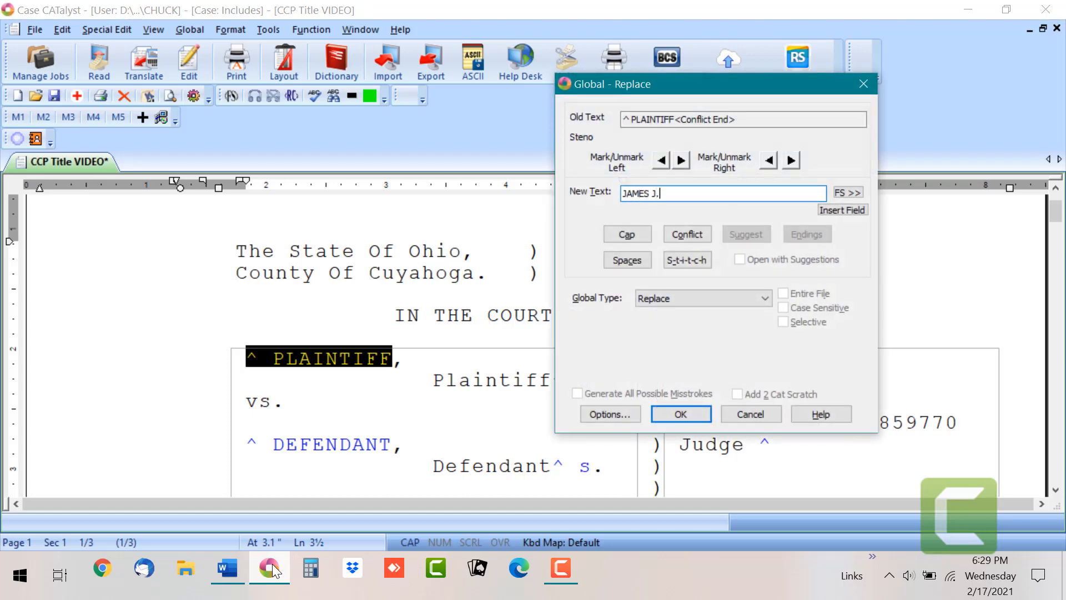
{"action": "key", "text": "Caps_Lock"}
{"action": "type", "text": ", et al."}
{"action": "key", "text": "Return"}
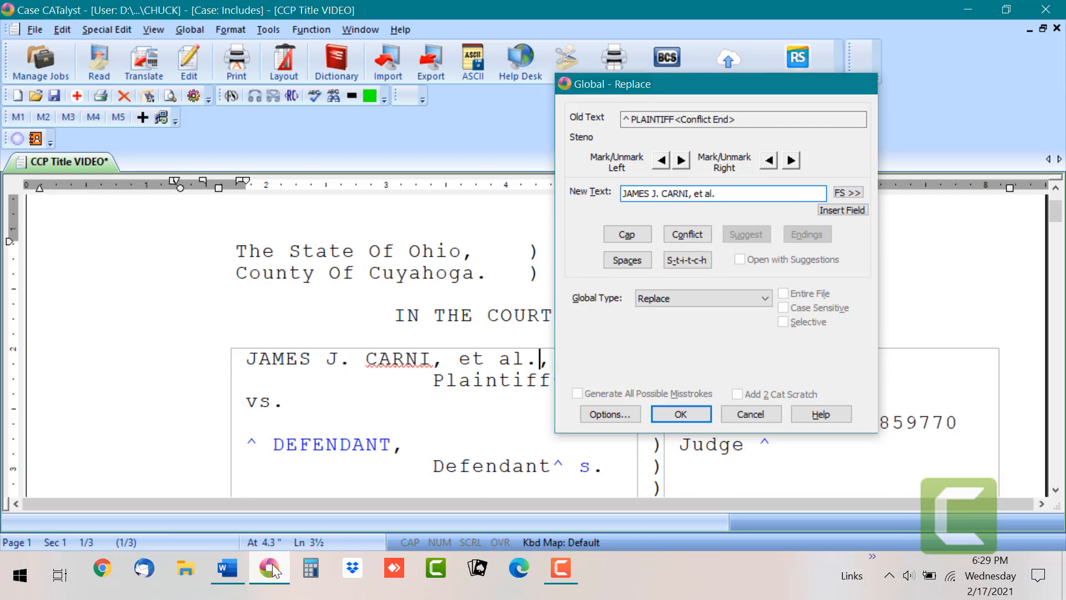
{"action": "left_click", "coordinate": [553, 380]}
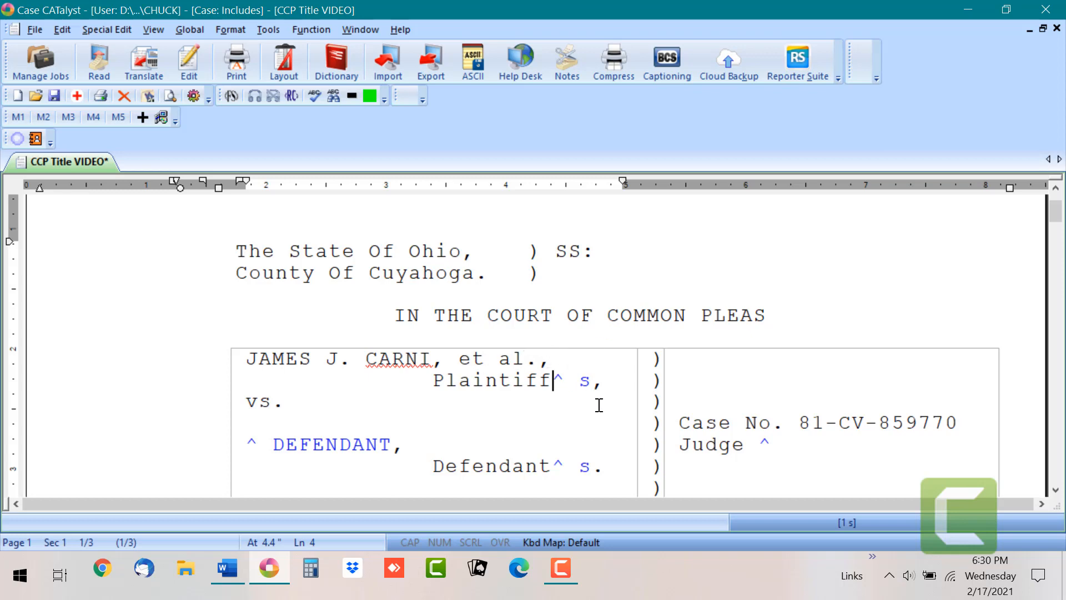
{"action": "key", "text": "Delete"}
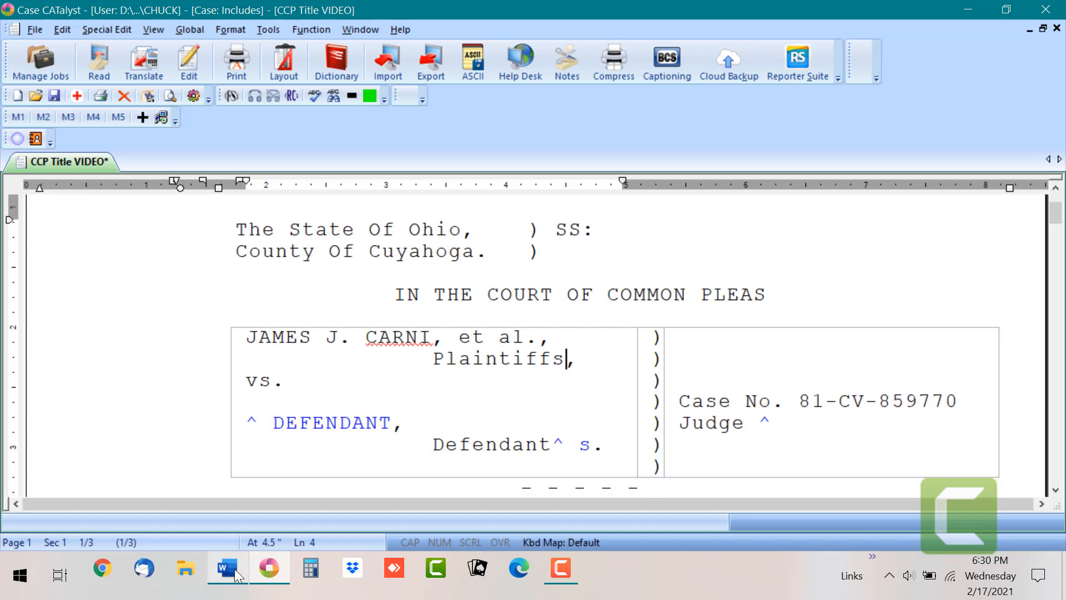
Step: Check the defendant details on the Word info sheet and place the cursor on the ^ DEFENDANT placeholder
{"action": "mouse_move", "coordinate": [231, 568]}
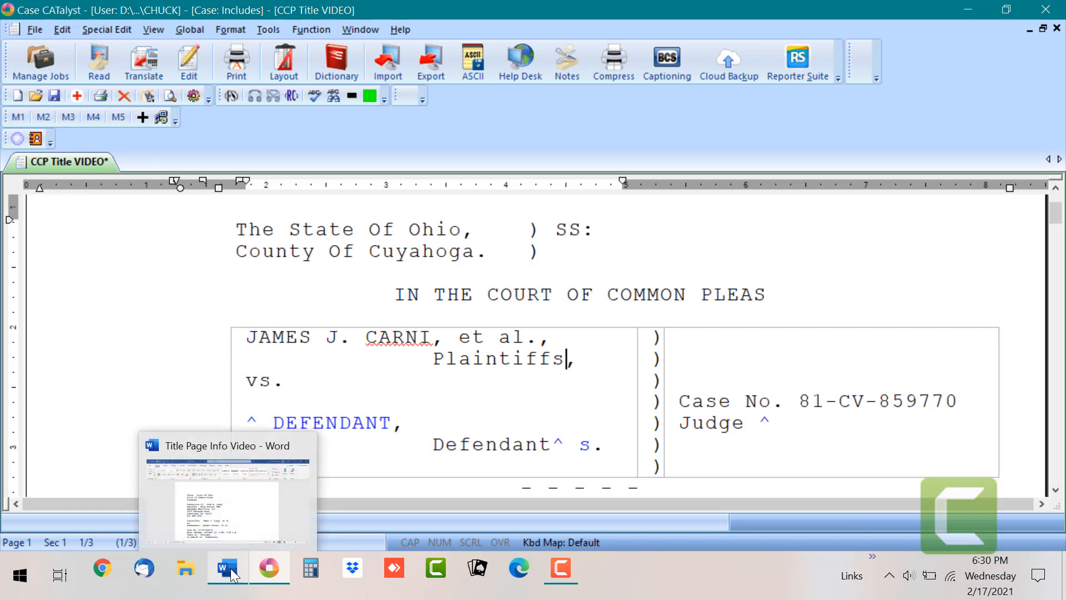
{"action": "left_click", "coordinate": [231, 568]}
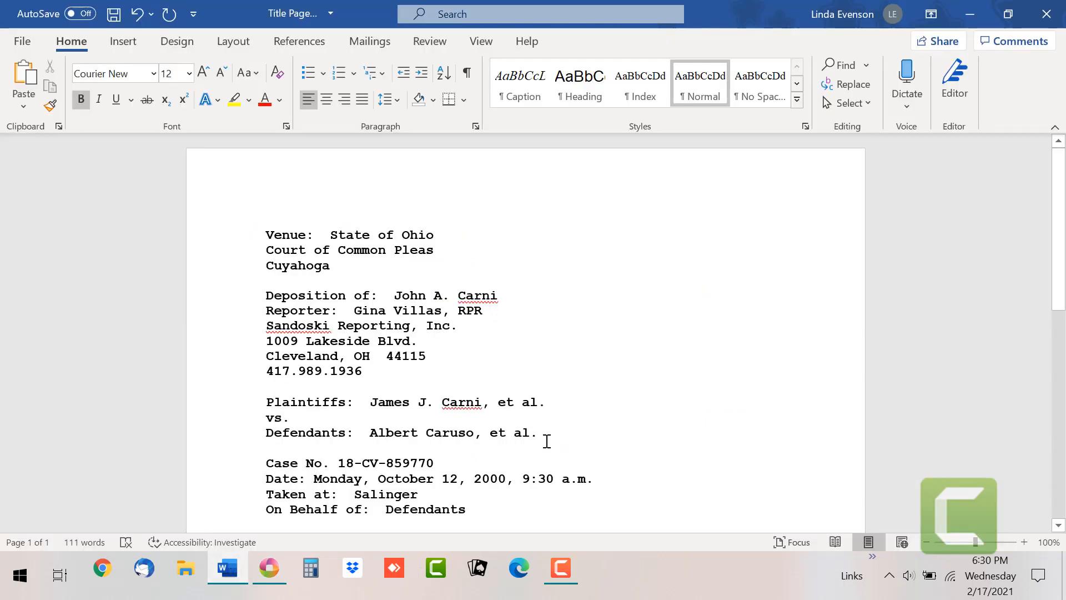
{"action": "left_click", "coordinate": [277, 565]}
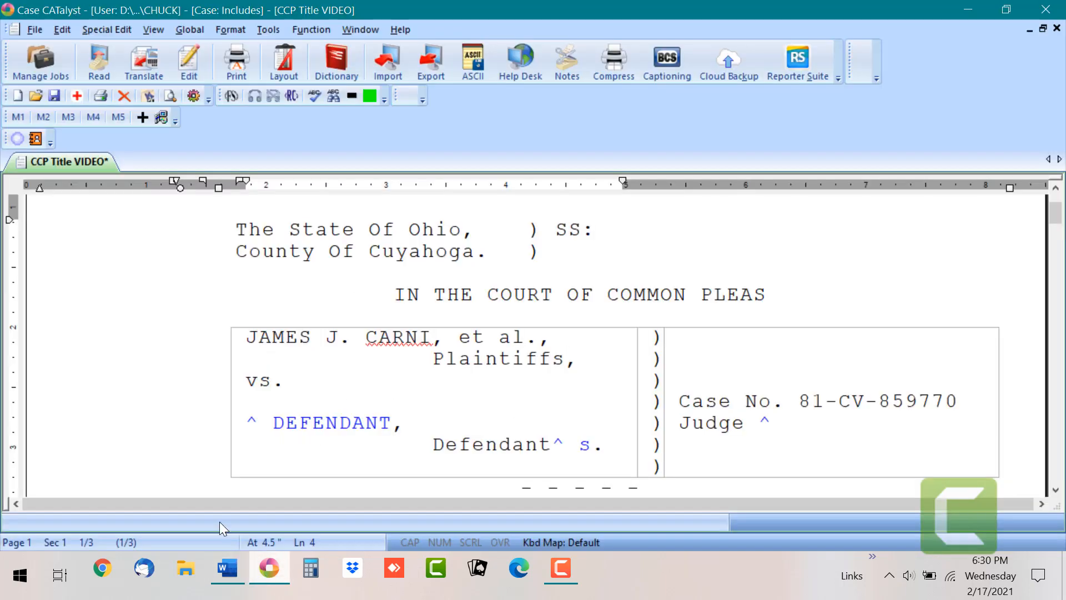
{"action": "left_click", "coordinate": [251, 418]}
{"action": "key", "text": "ctrl+g"}
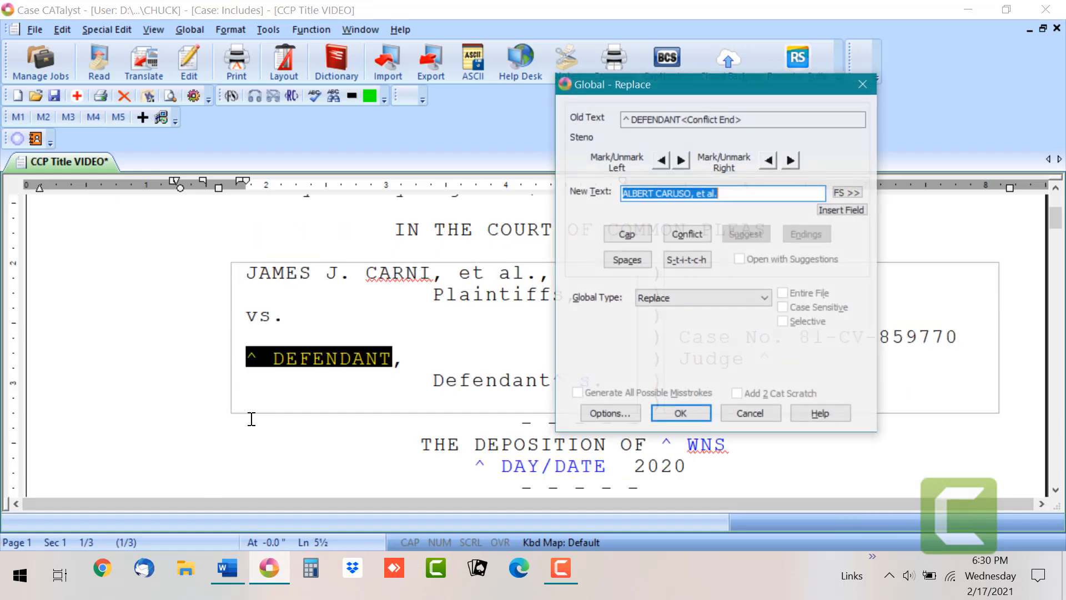
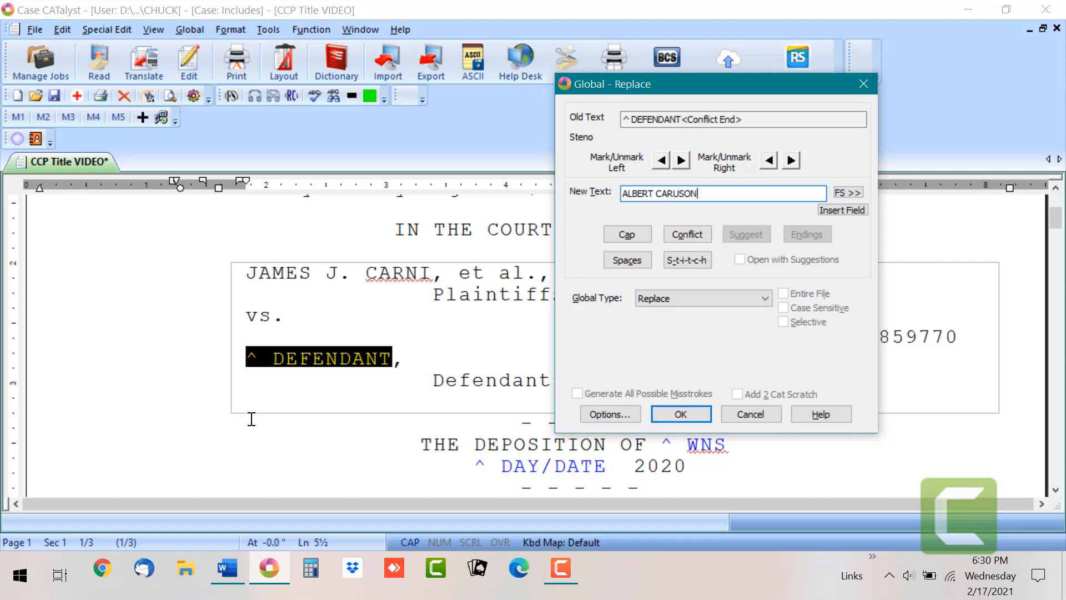
{"action": "key", "text": "Caps_Lock"}
{"action": "type", "text": ", et al."}
{"action": "key", "text": "Return"}
Step: Delete the ^ marker after Defendant so the label reads 'Defendants.'
{"action": "key", "text": "Down"}
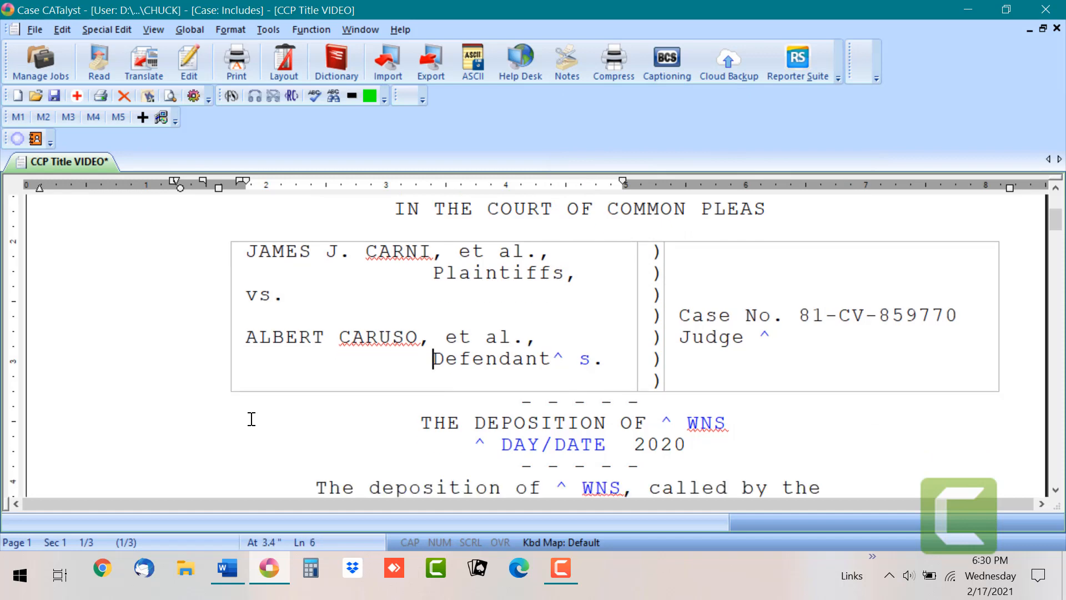
{"action": "key", "text": "Right"}
{"action": "key", "text": "Right"}
{"action": "key", "text": "Right"}
{"action": "key", "text": "Right"}
{"action": "key", "text": "Right"}
{"action": "key", "text": "Right"}
{"action": "key", "text": "Right"}
{"action": "key", "text": "Right"}
{"action": "key", "text": "Right"}
{"action": "key", "text": "Right"}
{"action": "key", "text": "Right"}
{"action": "key", "text": "Right"}
{"action": "key", "text": "Right"}
{"action": "key", "text": "Right"}
{"action": "key", "text": "Left"}
{"action": "key", "text": "Left"}
{"action": "key", "text": "Left"}
{"action": "key", "text": "Left"}
{"action": "key", "text": "Left"}
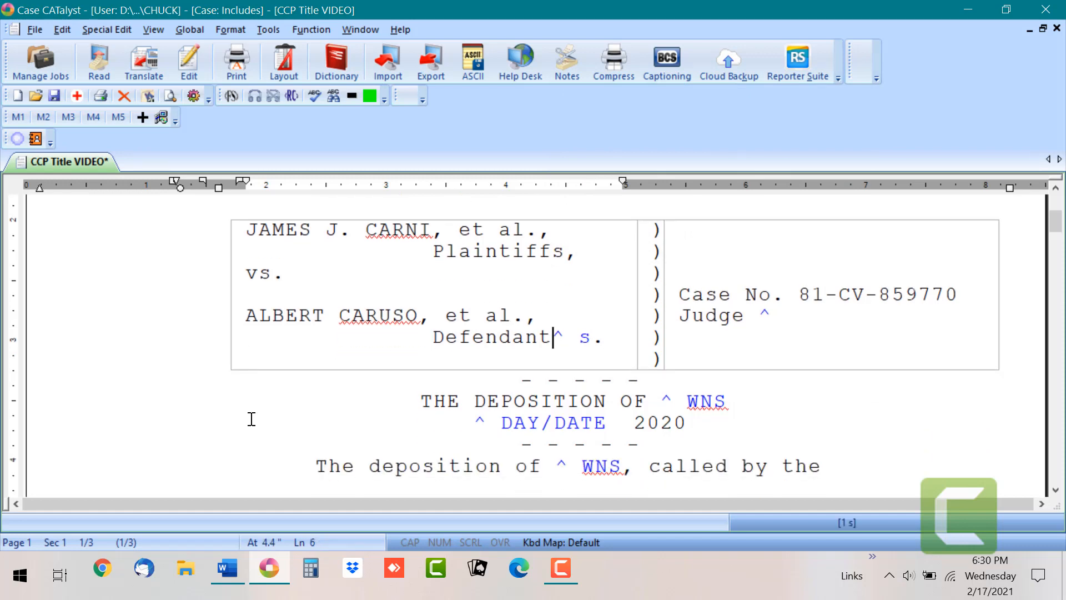
{"action": "key", "text": "Delete"}
{"action": "key", "text": "Delete"}
{"action": "key", "text": "Right"}
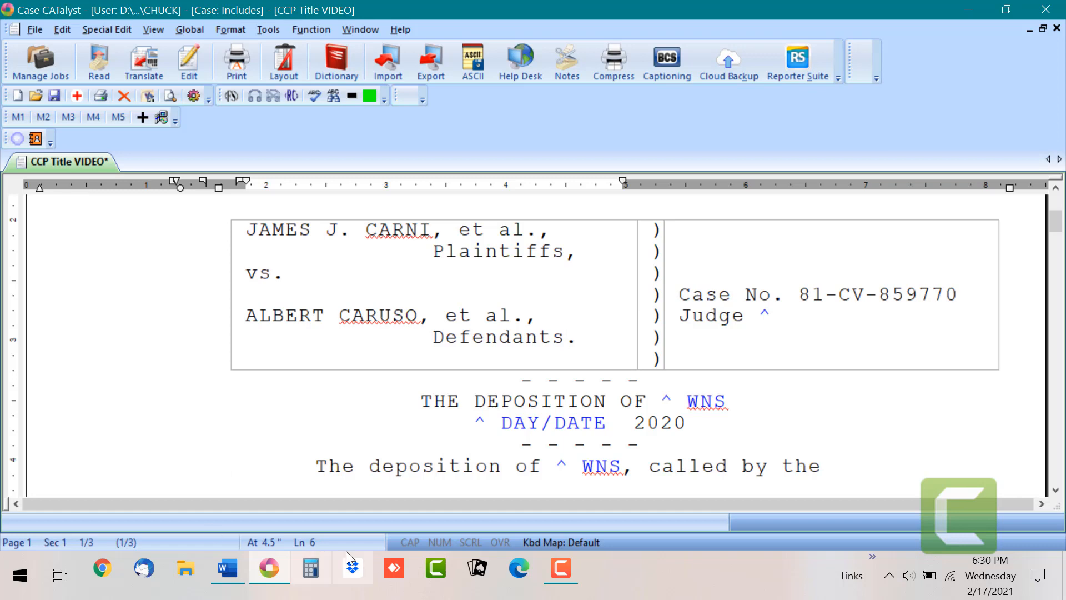
{"action": "left_click", "coordinate": [668, 398]}
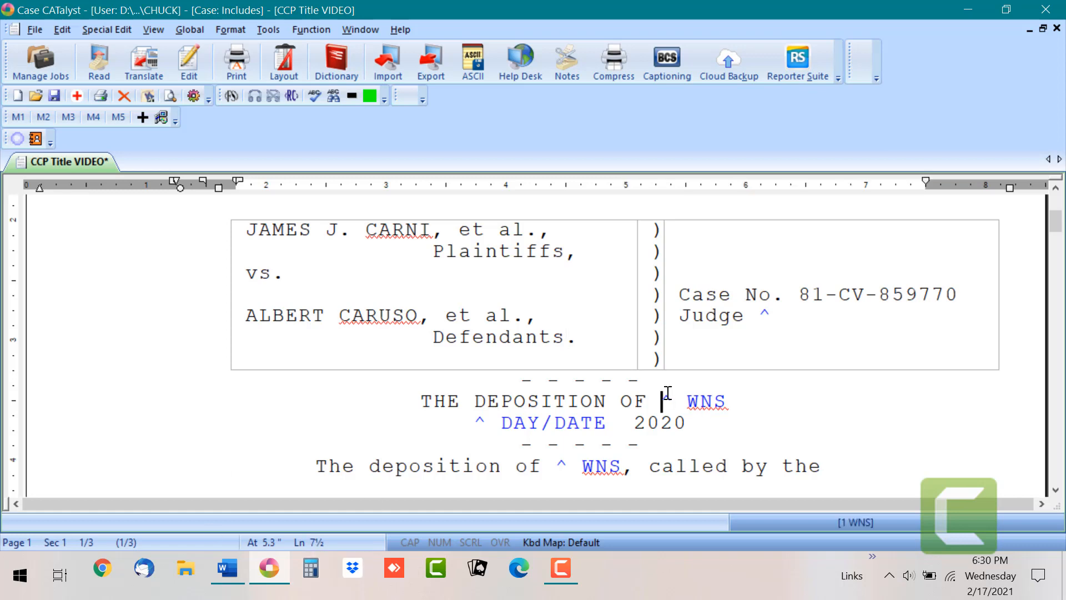
{"action": "left_click", "coordinate": [805, 293]}
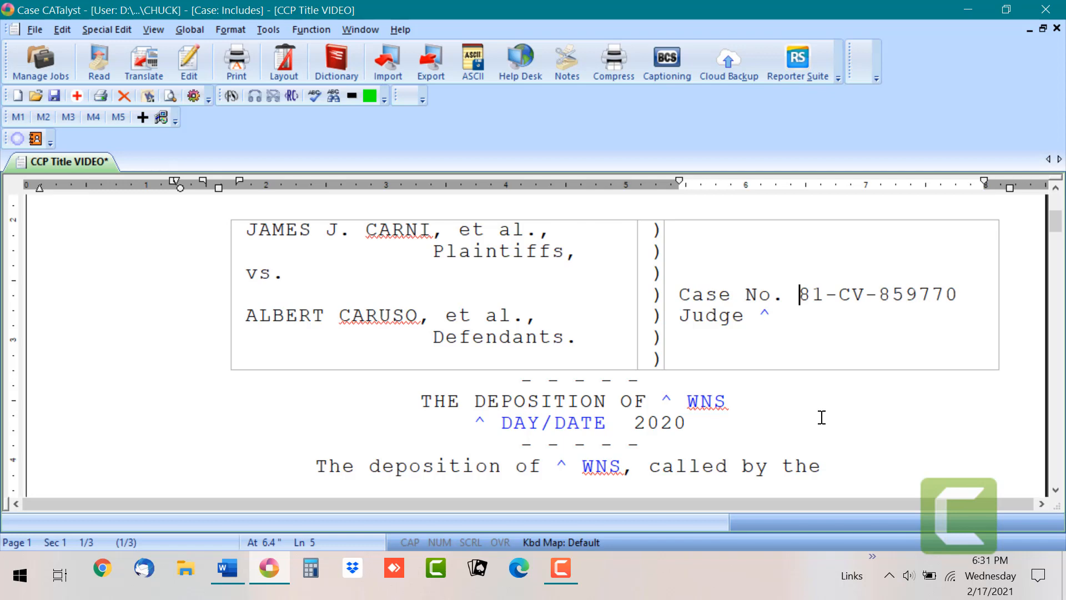
{"action": "left_click", "coordinate": [227, 571]}
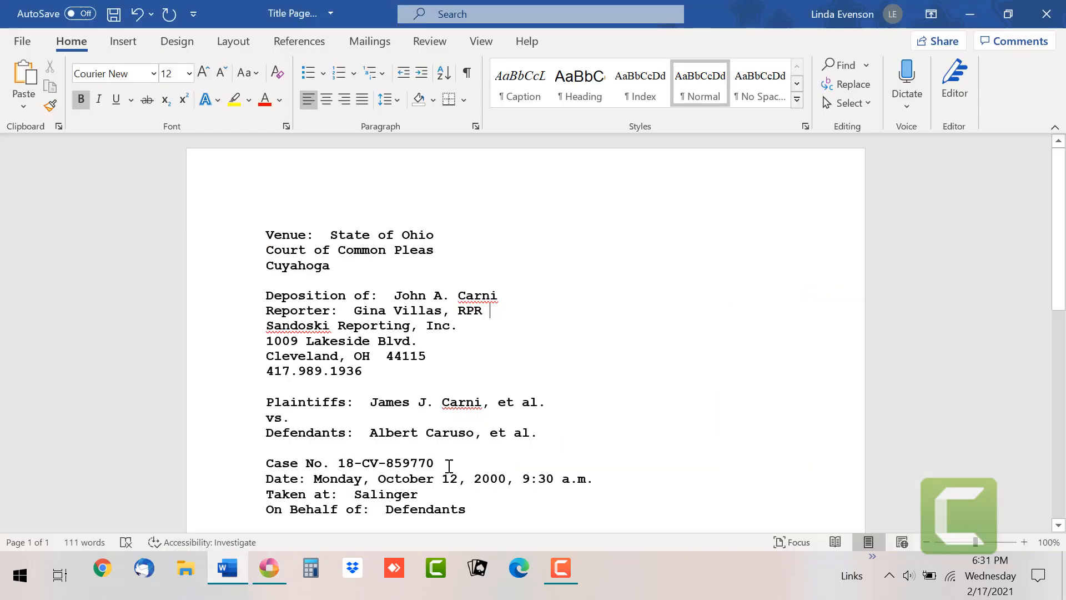
{"action": "left_click", "coordinate": [271, 572]}
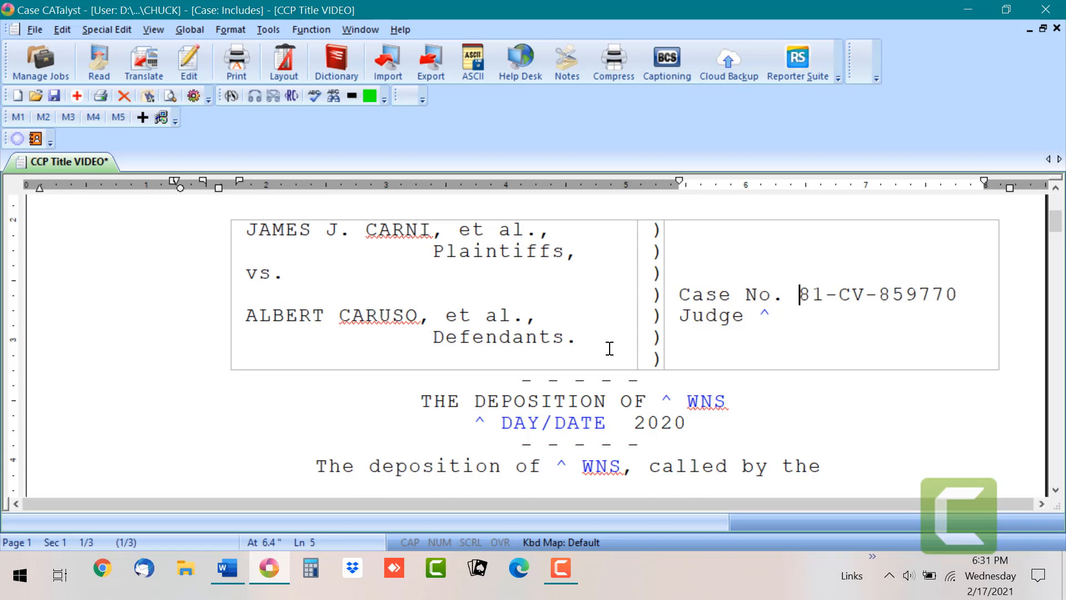
{"action": "left_click", "coordinate": [225, 566]}
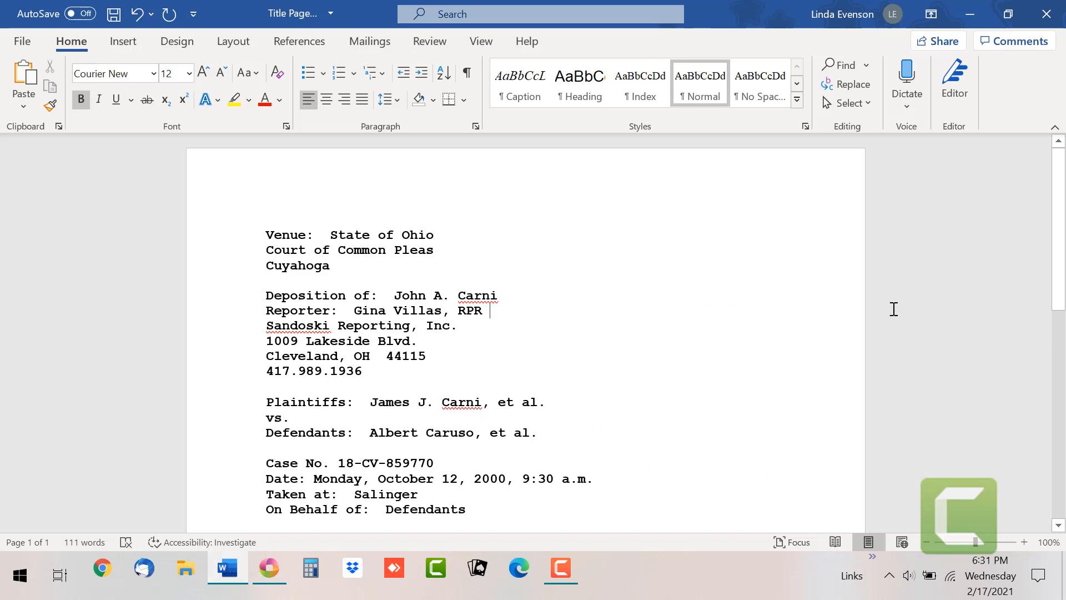
{"action": "mouse_move", "coordinate": [1061, 233]}
{"action": "left_mouse_down"}
{"action": "mouse_move", "coordinate": [1061, 399]}
{"action": "mouse_move", "coordinate": [1062, 230]}
{"action": "left_mouse_up"}
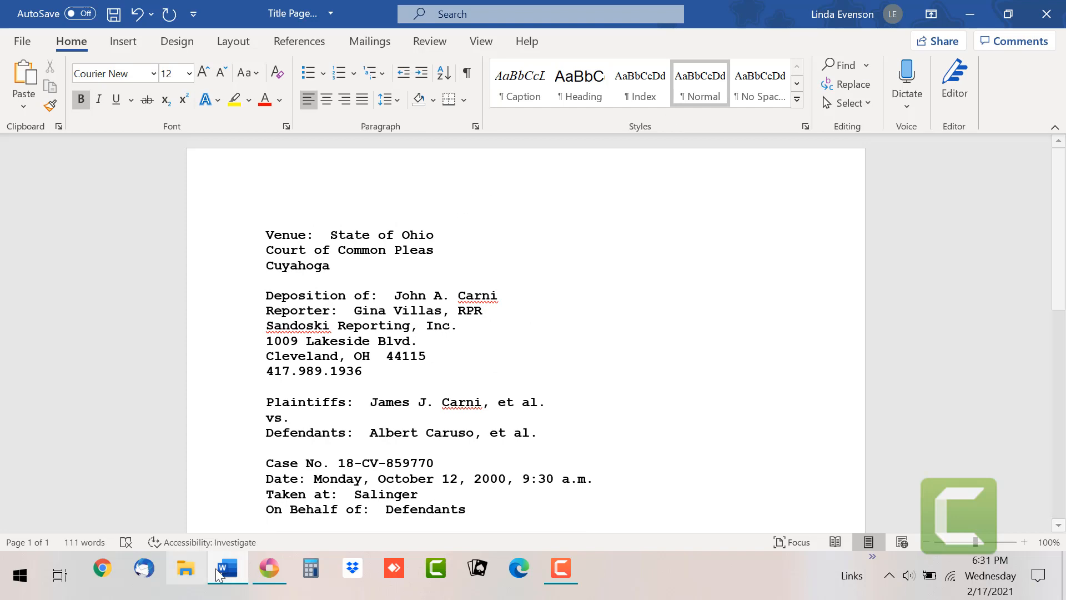
{"action": "left_click", "coordinate": [265, 571]}
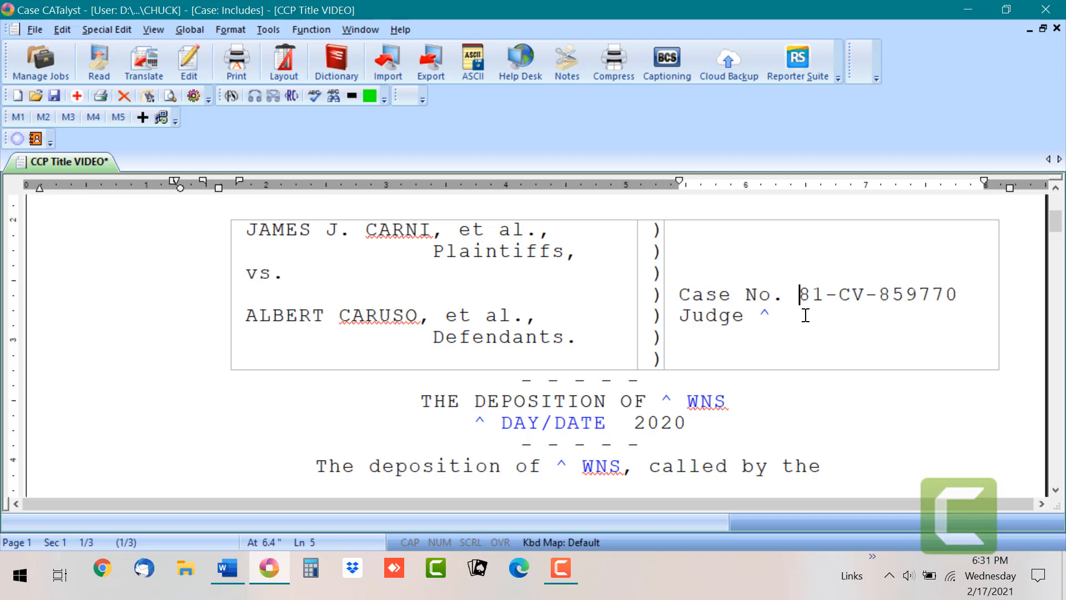
{"action": "left_click", "coordinate": [663, 400]}
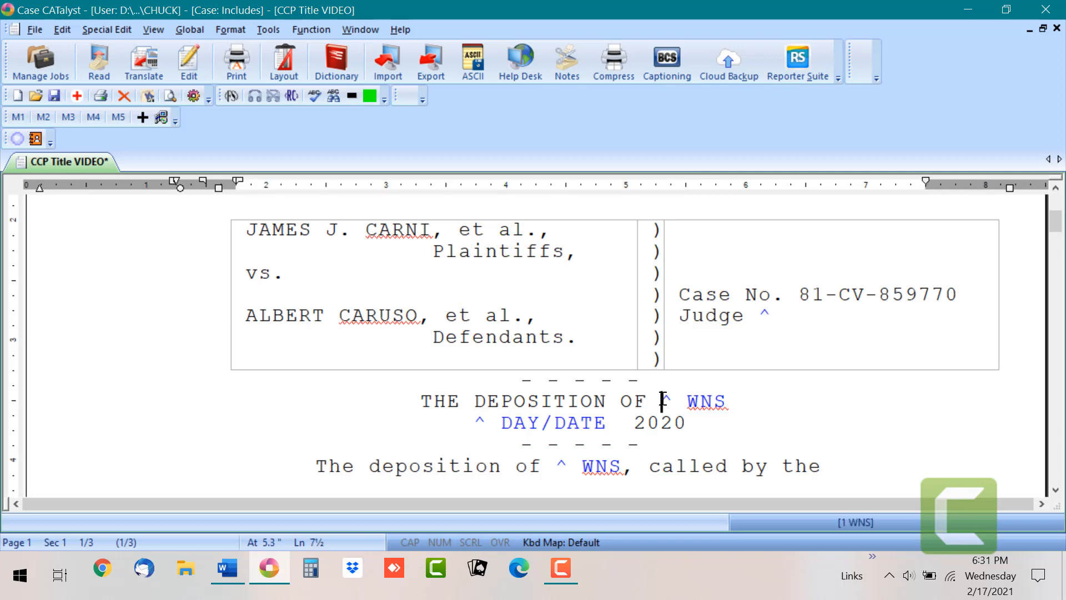
Step: Globally replace the ^ WNS placeholder with the deponent's name, entire file, case sensitive, then view the Word sheet
{"action": "left_click", "coordinate": [737, 401], "text": "shift"}
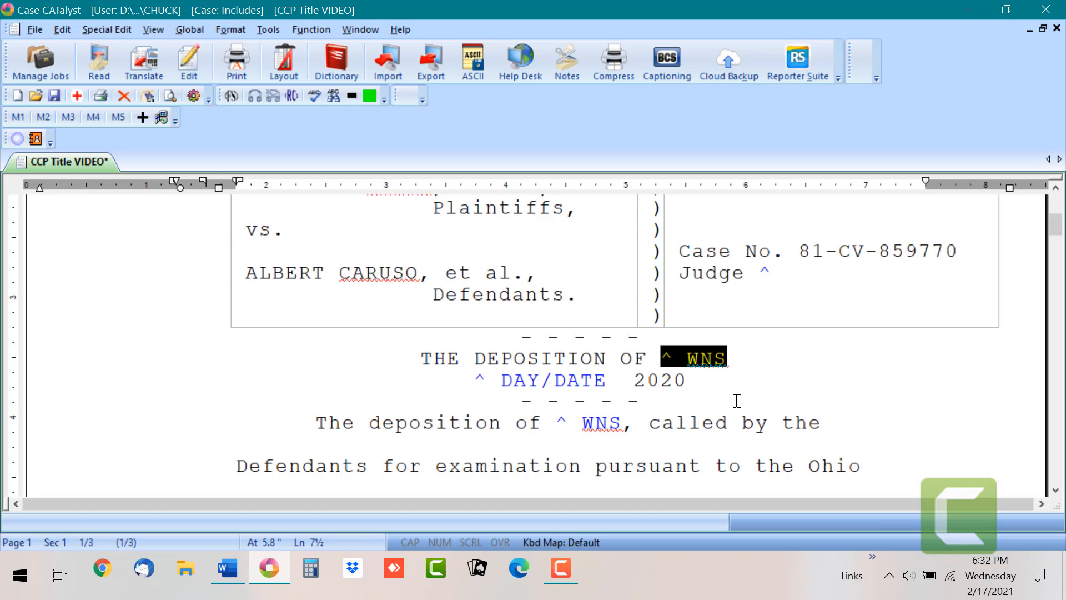
{"action": "key", "text": "ctrl+g"}
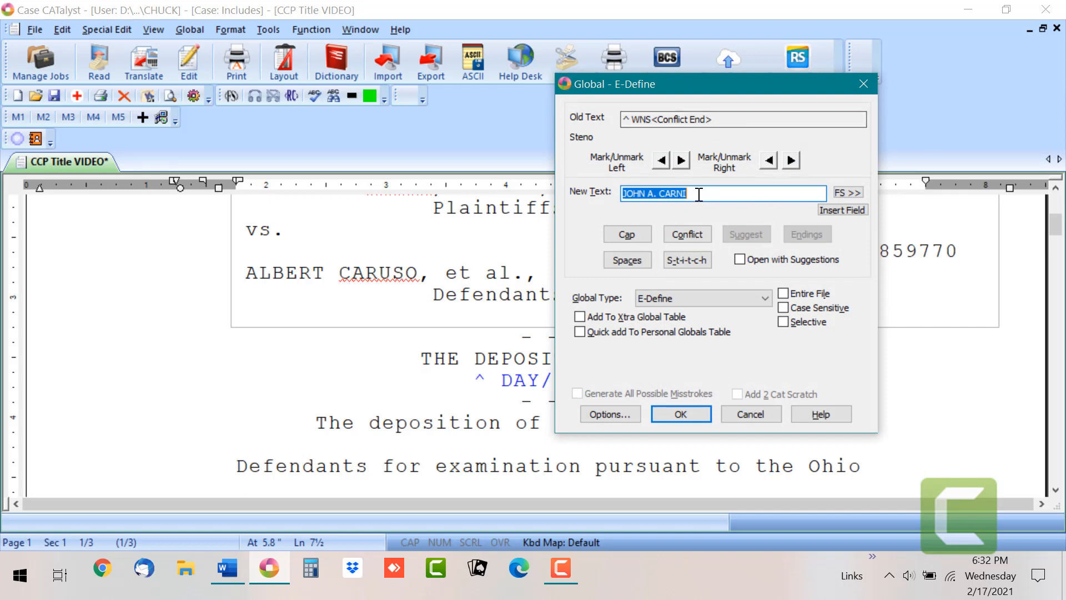
{"action": "left_click", "coordinate": [784, 295]}
{"action": "left_click", "coordinate": [785, 307]}
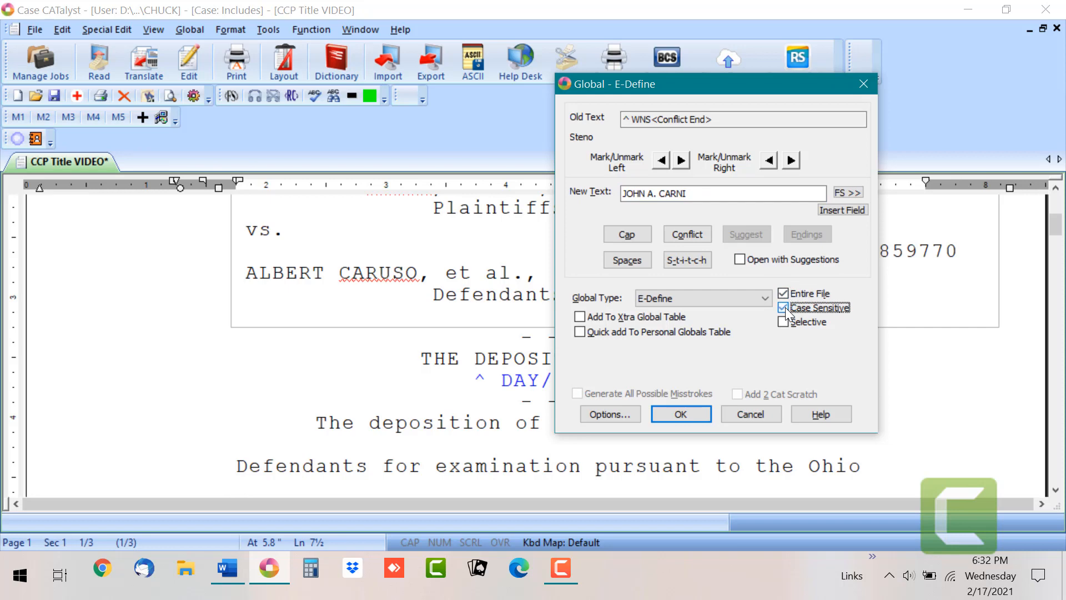
{"action": "left_click", "coordinate": [689, 412]}
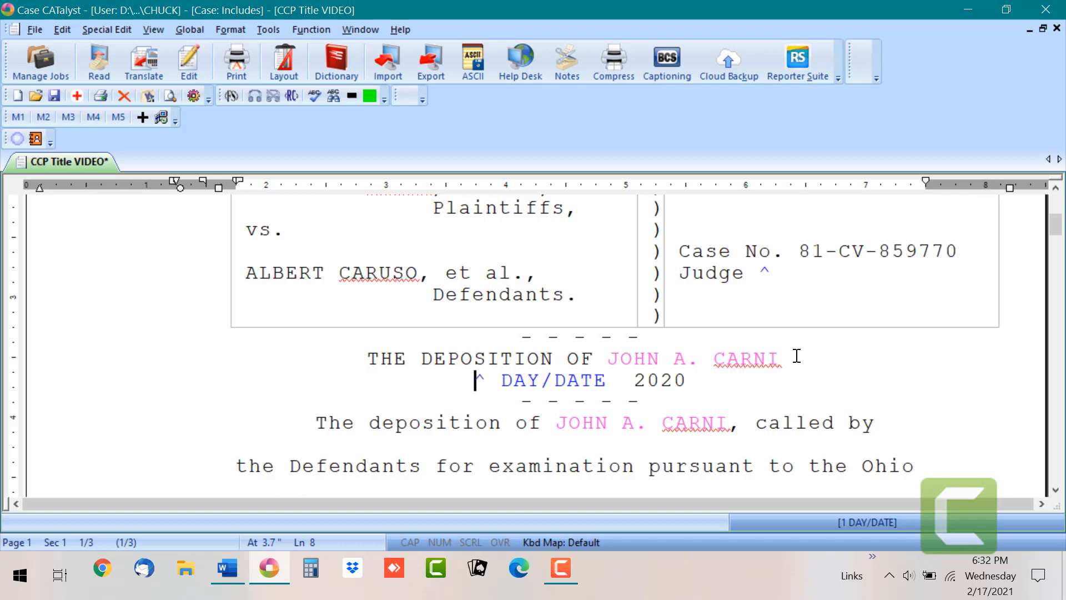
{"action": "left_click", "coordinate": [238, 567]}
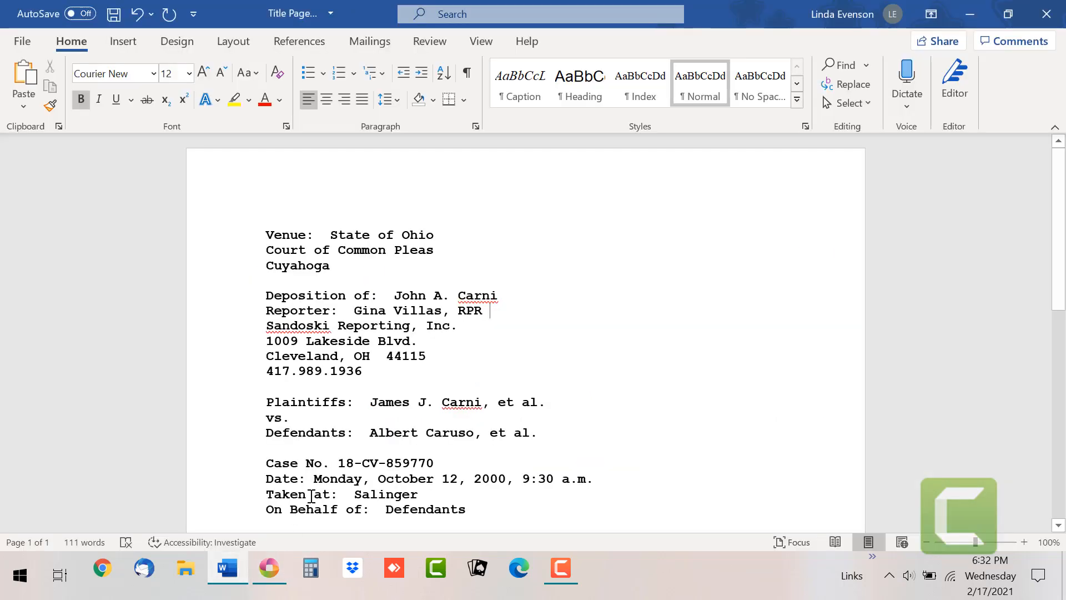
Step: Replace the ^ DAY/DATE placeholder so the date line reads 'MONDAY, OCTOBER 12, 2020'
{"action": "left_click", "coordinate": [269, 568]}
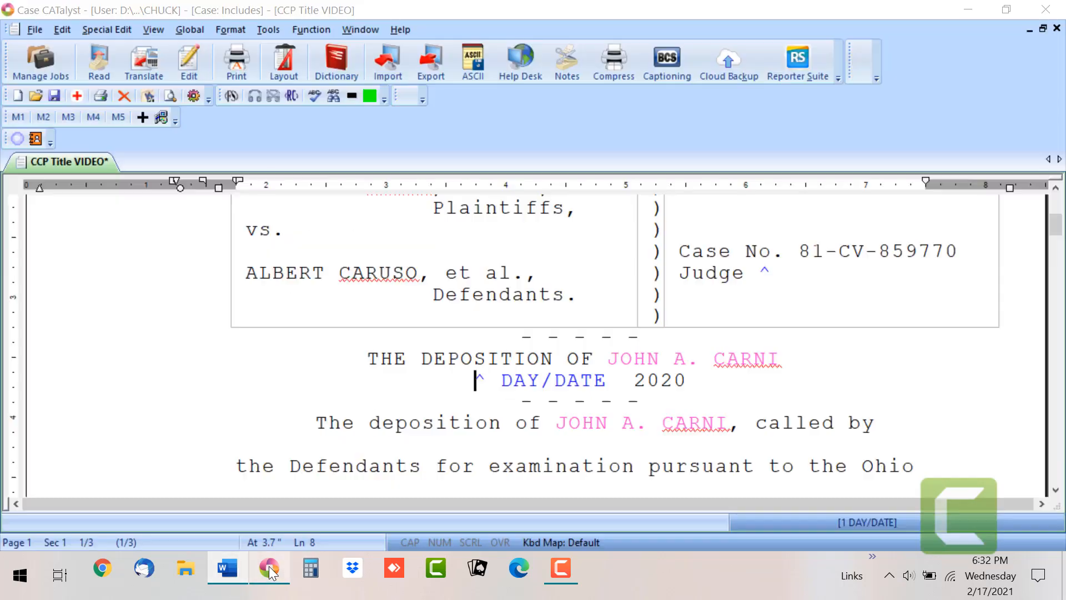
{"action": "key", "text": "ctrl+g"}
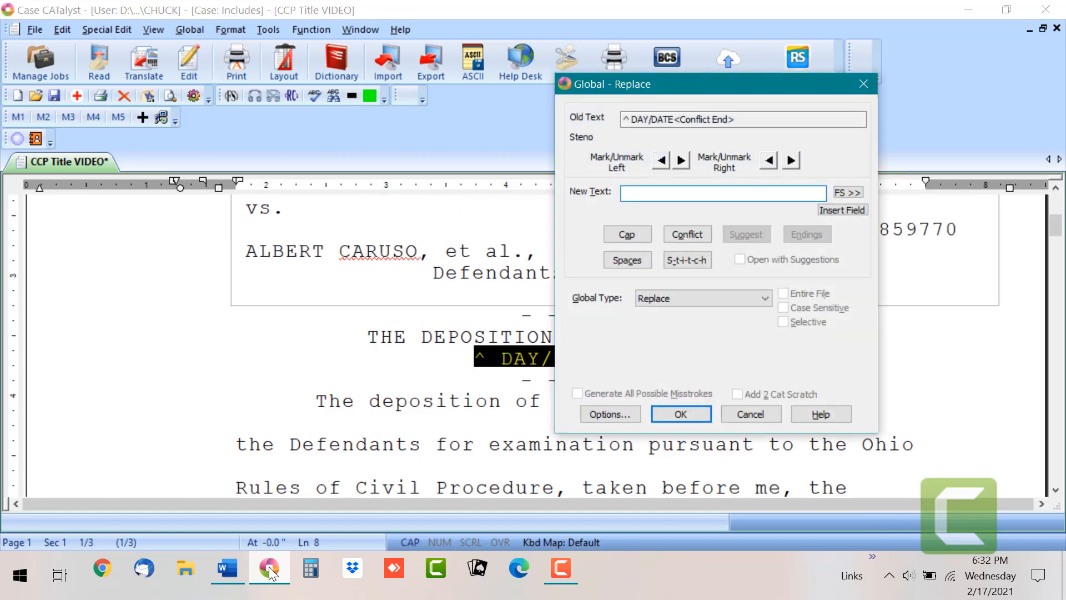
{"action": "type", "text": "MONDAY, "}
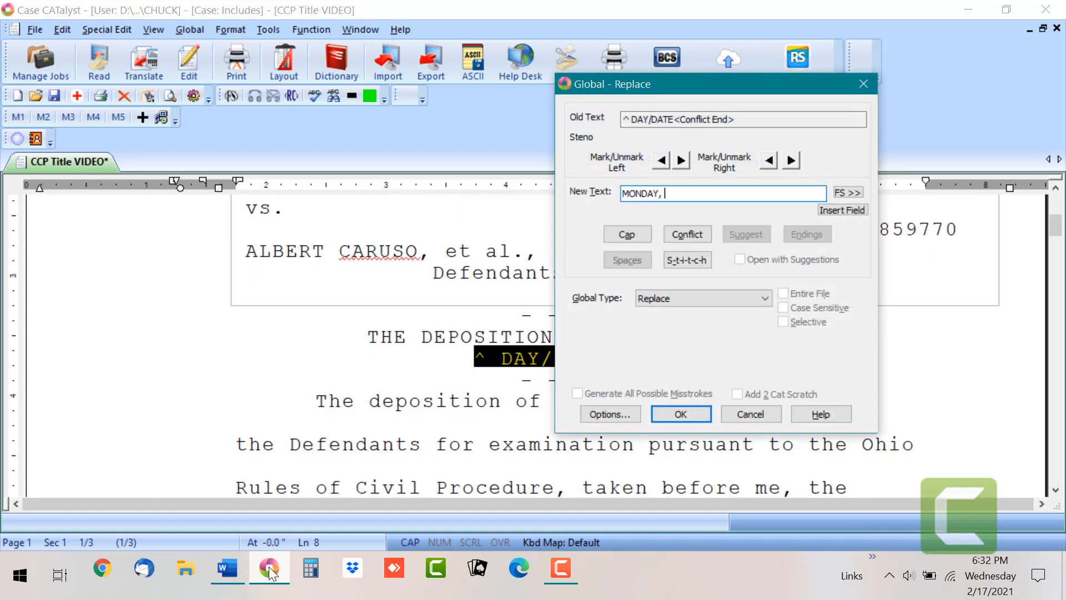
{"action": "type", "text": "OCTOBER 12\\"}
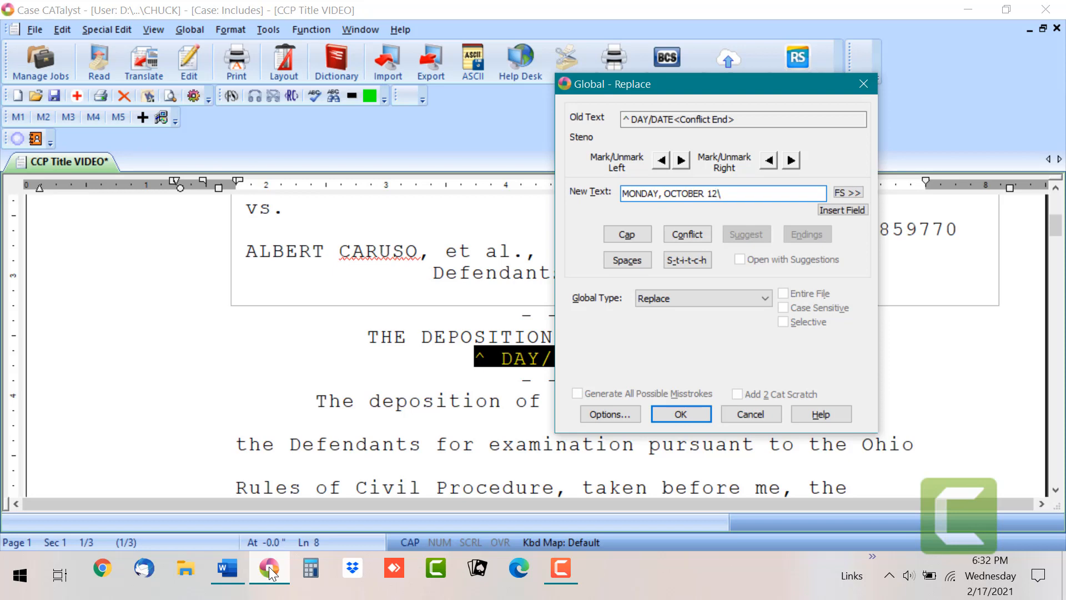
{"action": "key", "text": "Num_Lock"}
{"action": "key", "text": "Caps_Lock"}
{"action": "key", "text": "Return"}
{"action": "key", "text": "BackSpace"}
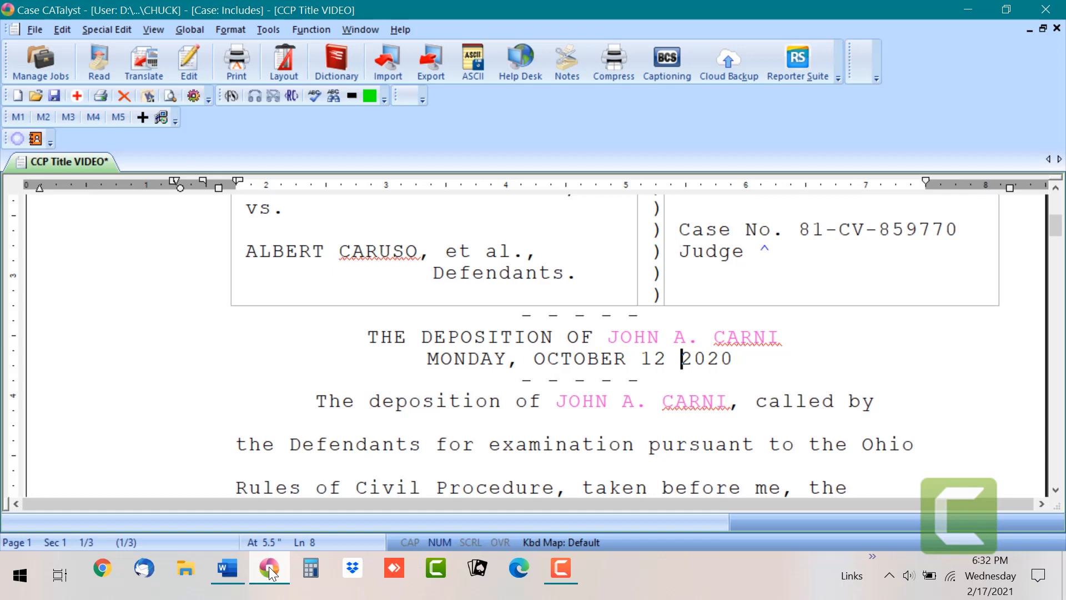
{"action": "key", "text": "Left"}
{"action": "type", "text": ","}
{"action": "key", "text": "Down"}
{"action": "key", "text": "Down"}
{"action": "key", "text": "Down"}
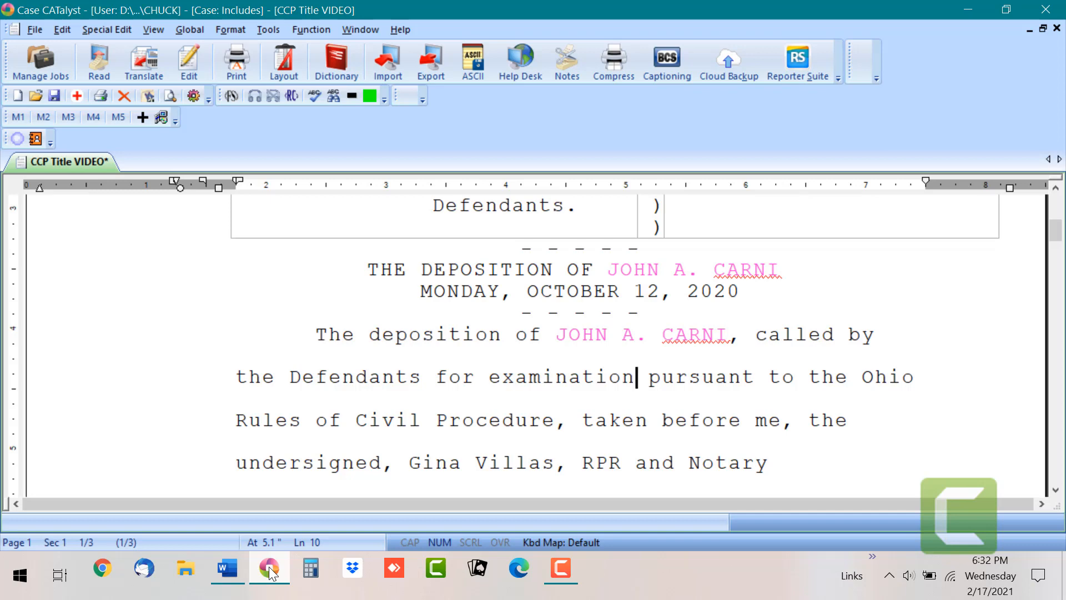
{"action": "left_click", "coordinate": [336, 375]}
{"action": "left_click", "coordinate": [289, 376]}
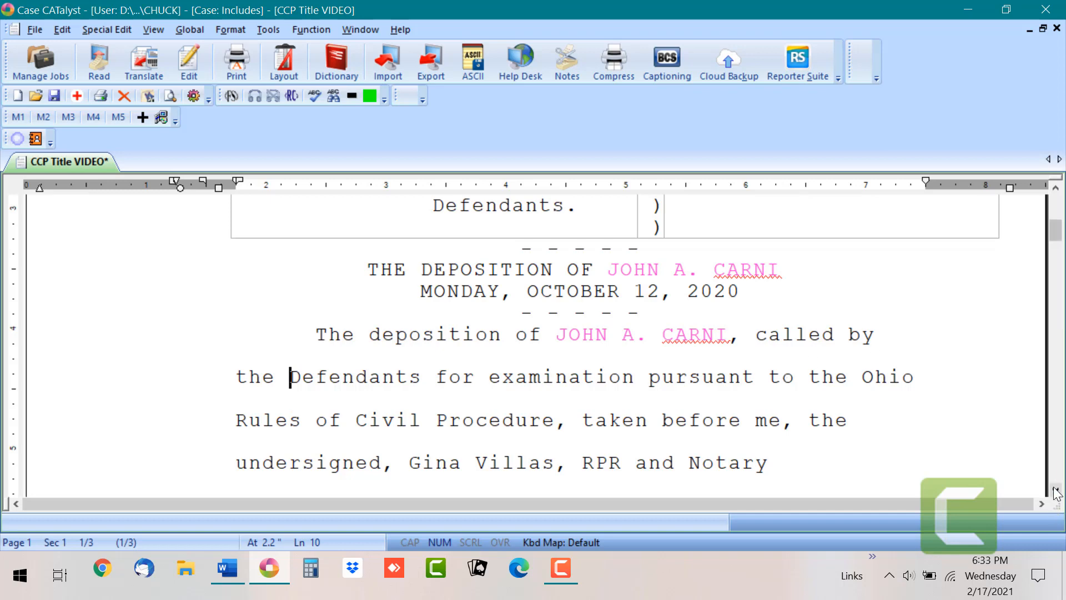
{"action": "scroll", "coordinate": [944, 335], "scroll_direction": "down", "scroll_amount": 1}
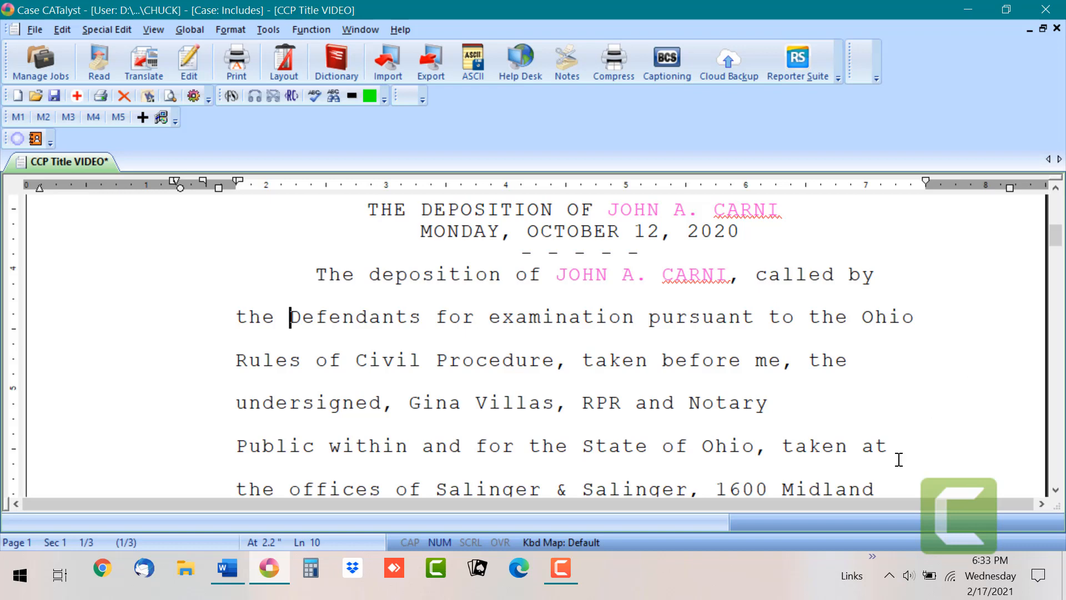
{"action": "left_click", "coordinate": [1055, 490]}
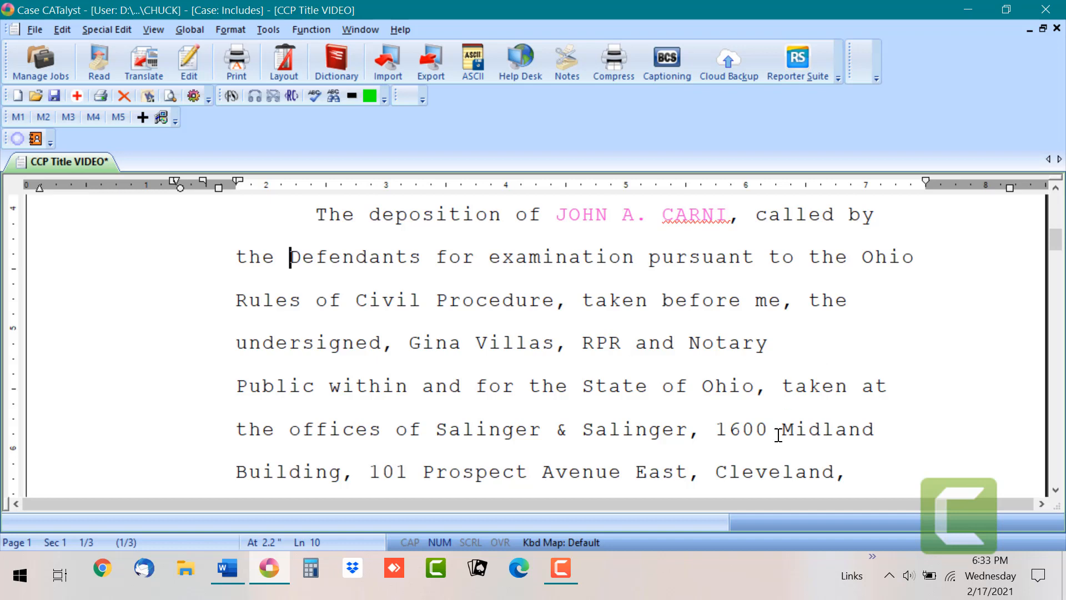
{"action": "left_click", "coordinate": [598, 429]}
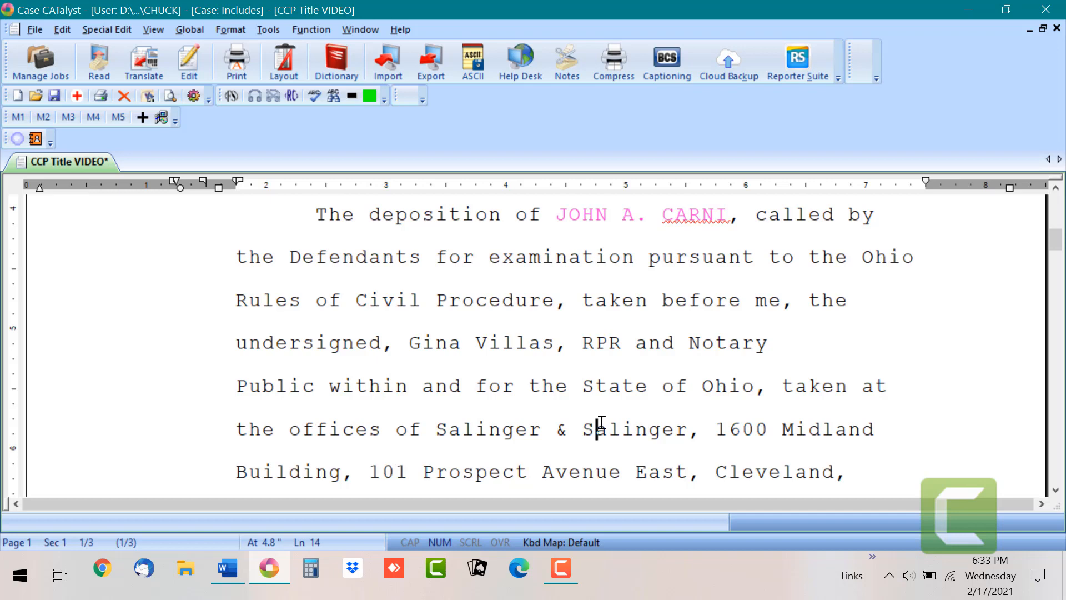
{"action": "left_click", "coordinate": [227, 567]}
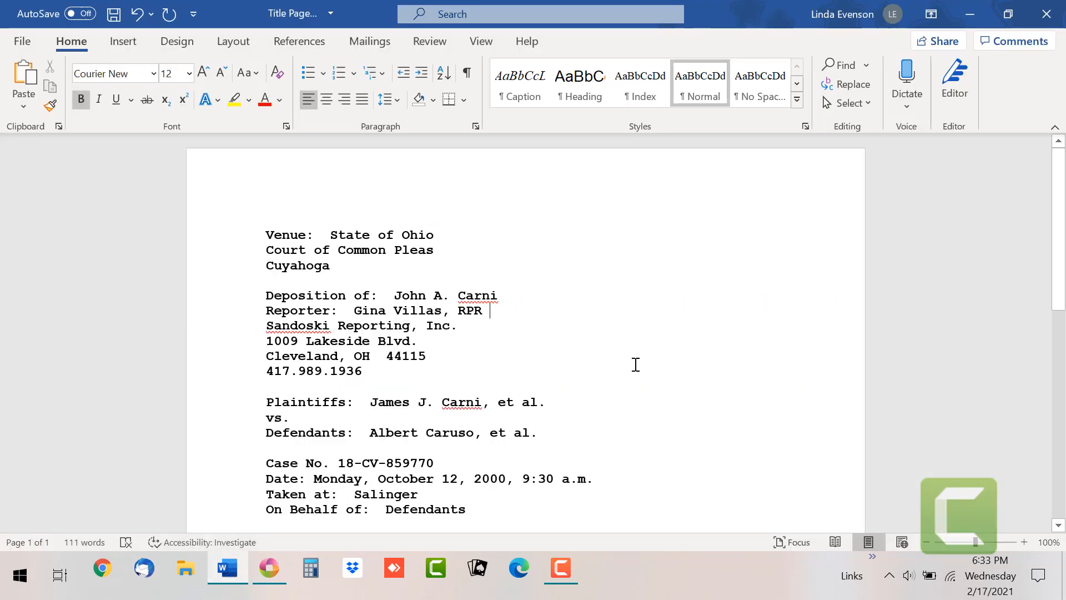
{"action": "scroll", "coordinate": [1064, 257], "scroll_direction": "down", "scroll_amount": 3}
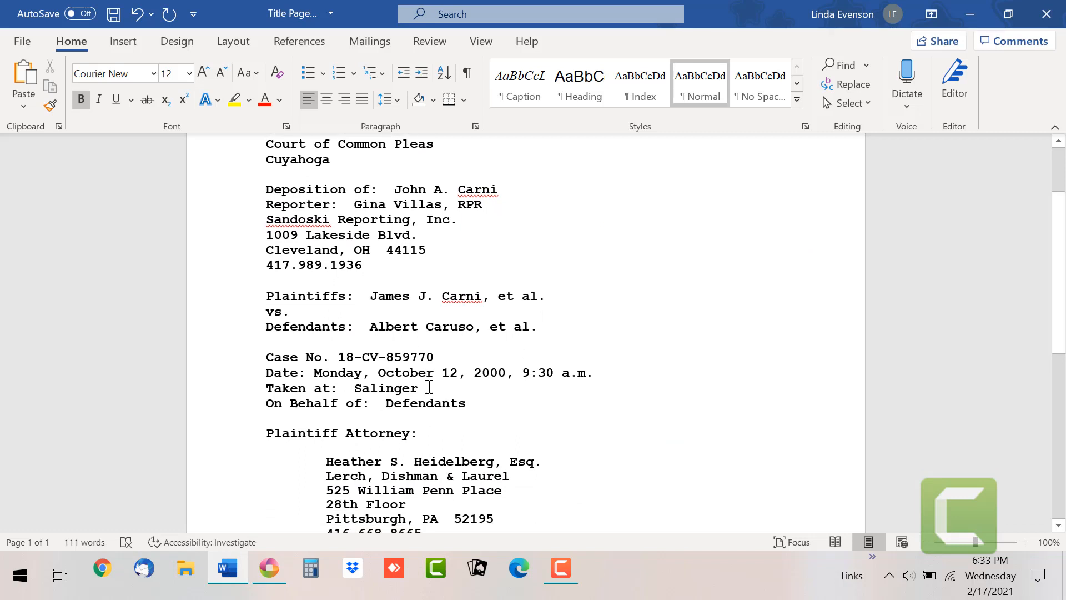
{"action": "scroll", "coordinate": [1062, 360], "scroll_direction": "down", "scroll_amount": 5}
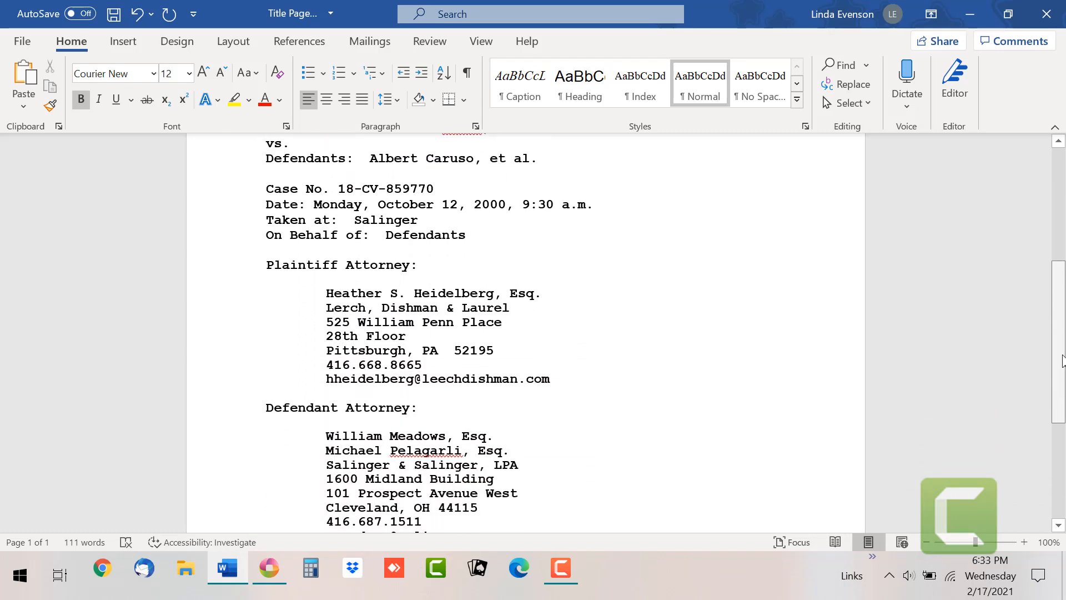
{"action": "scroll", "coordinate": [1062, 360], "scroll_direction": "down", "scroll_amount": 2}
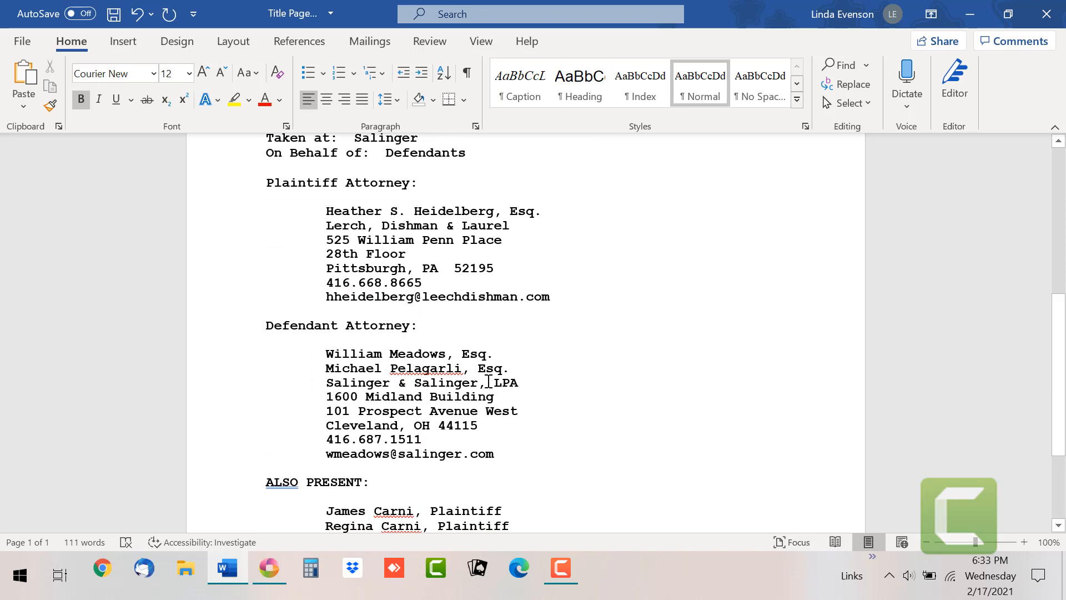
{"action": "left_click", "coordinate": [266, 571]}
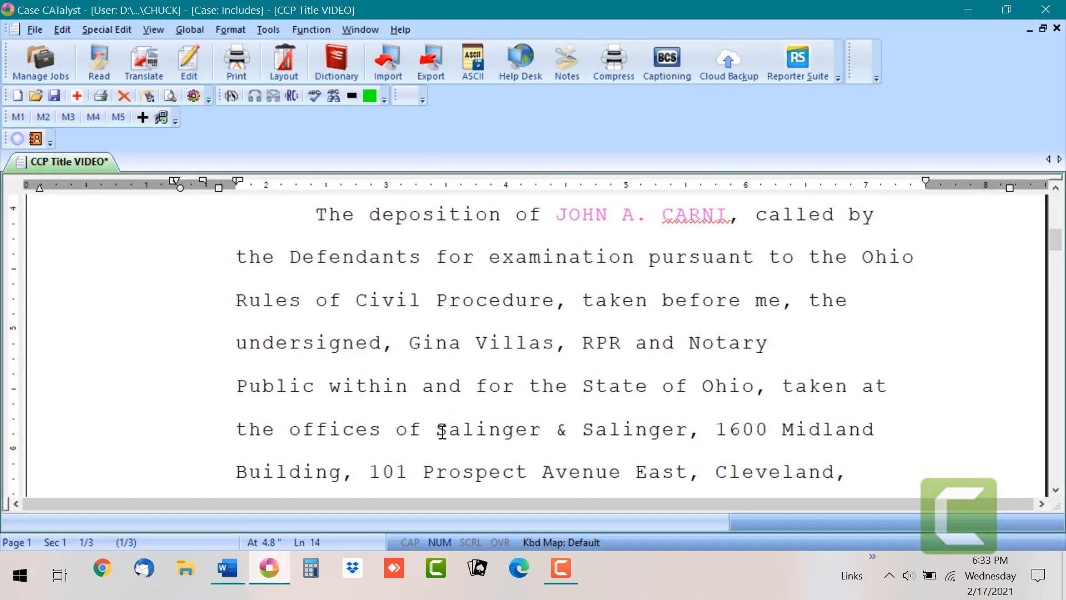
Step: Recheck the Word info sheet, then scroll down past the title page toward the Appearances page
{"action": "left_click", "coordinate": [1057, 490]}
{"action": "left_click", "coordinate": [1056, 490]}
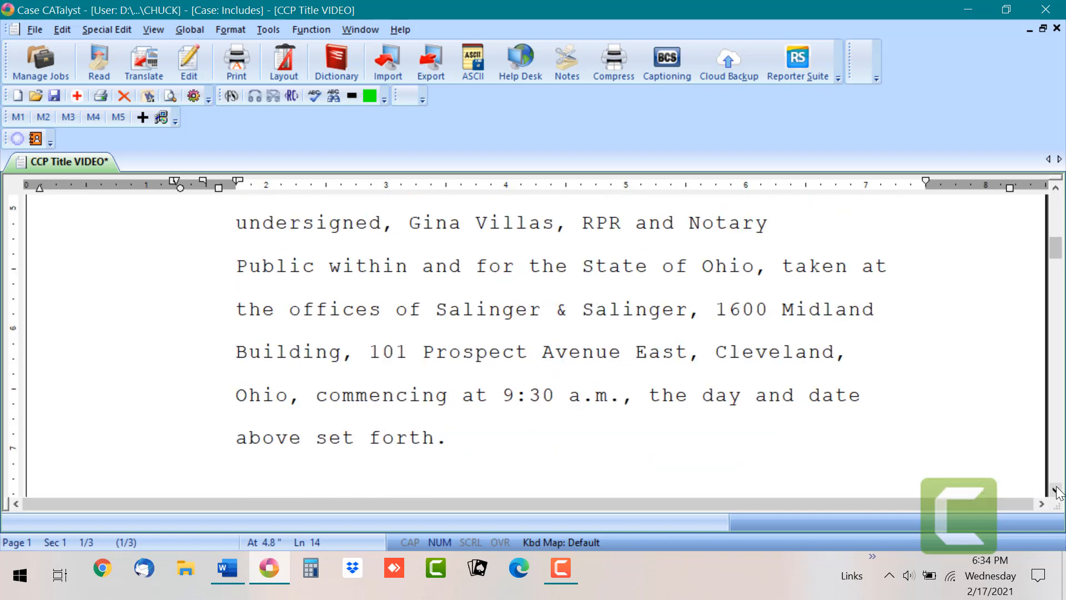
{"action": "left_click", "coordinate": [227, 572]}
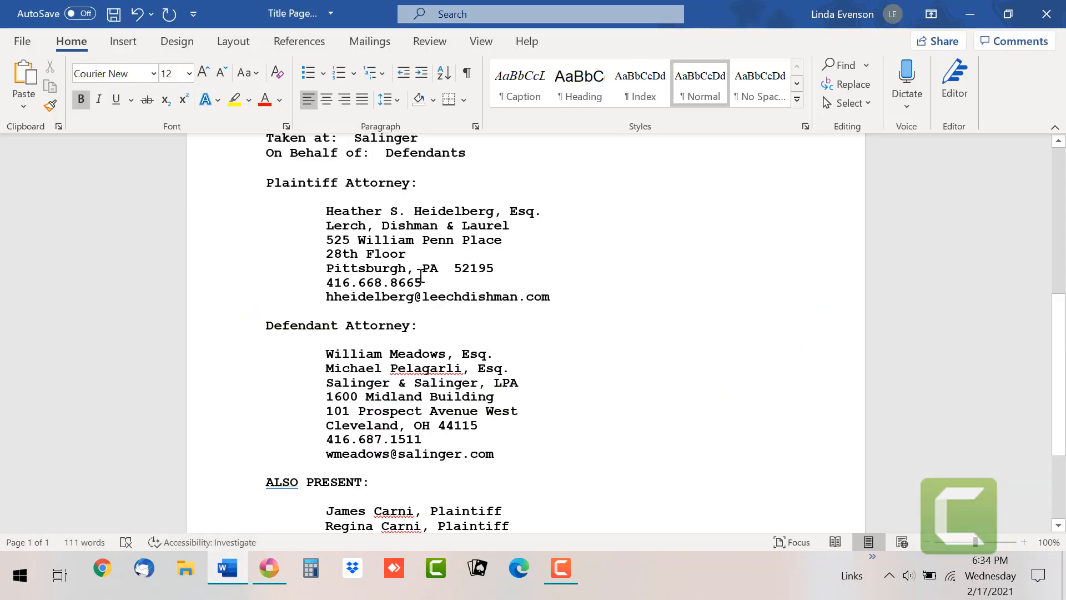
{"action": "scroll", "coordinate": [1056, 231], "scroll_direction": "up", "scroll_amount": 3}
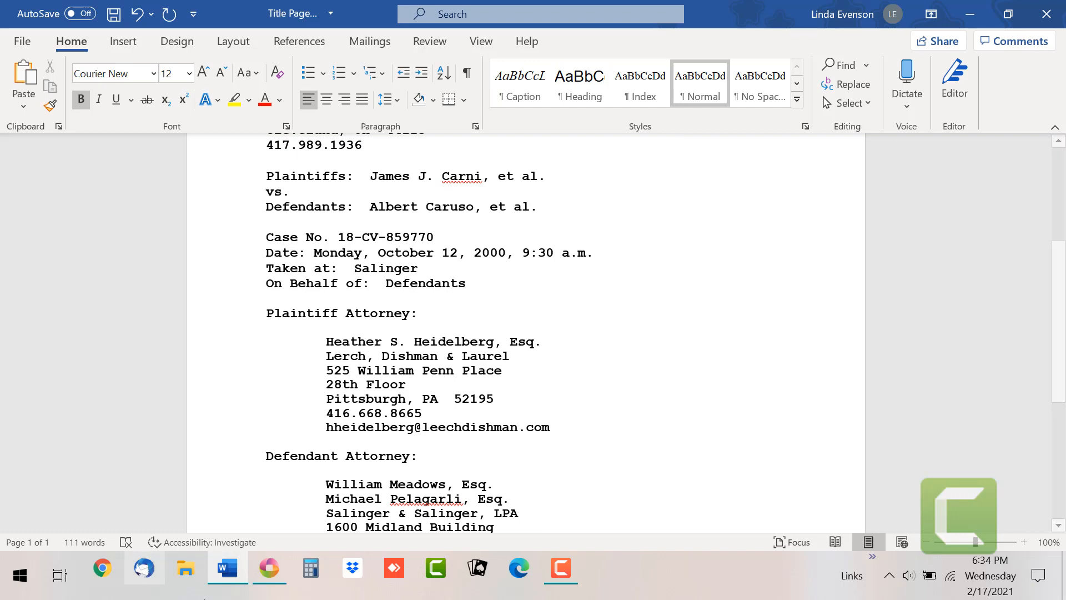
{"action": "left_click", "coordinate": [270, 569]}
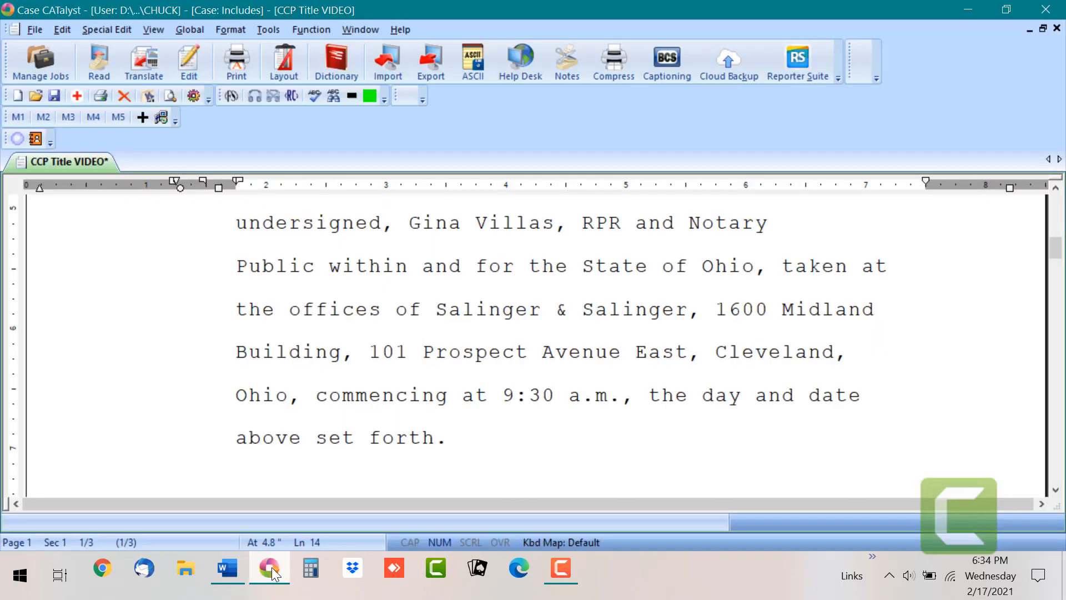
{"action": "left_click", "coordinate": [1055, 489]}
{"action": "left_click", "coordinate": [1055, 490]}
{"action": "left_click", "coordinate": [1055, 491]}
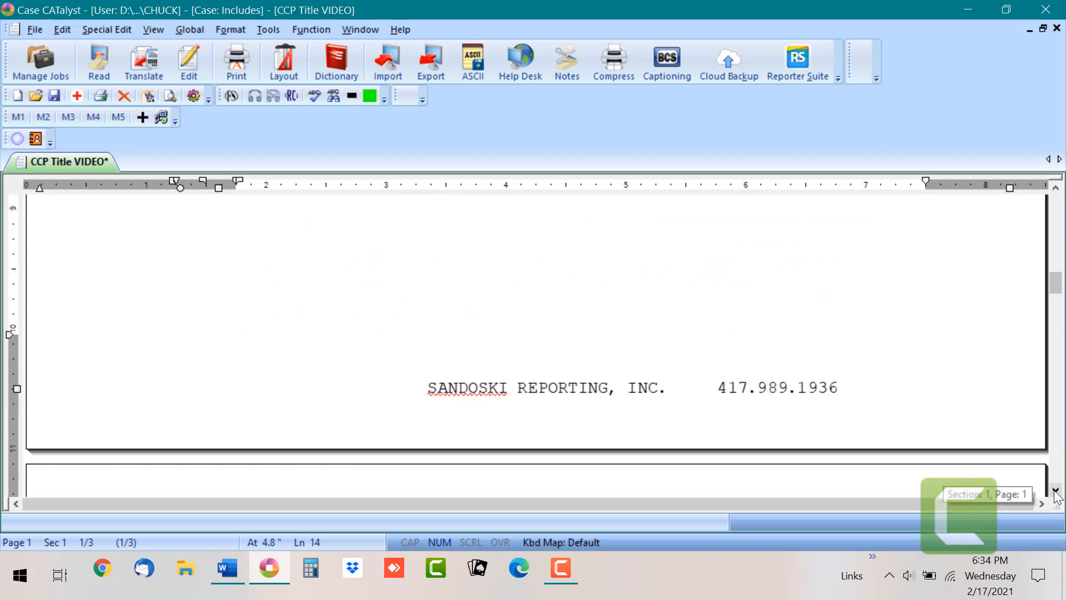
Step: Remove the ^ marker after Plaintiff in the Appearances page's plaintiffs' heading
{"action": "left_click", "coordinate": [1054, 490]}
{"action": "left_click", "coordinate": [1054, 491]}
{"action": "left_click", "coordinate": [1054, 491]}
{"action": "left_click", "coordinate": [1054, 491]}
{"action": "left_click", "coordinate": [1055, 491]}
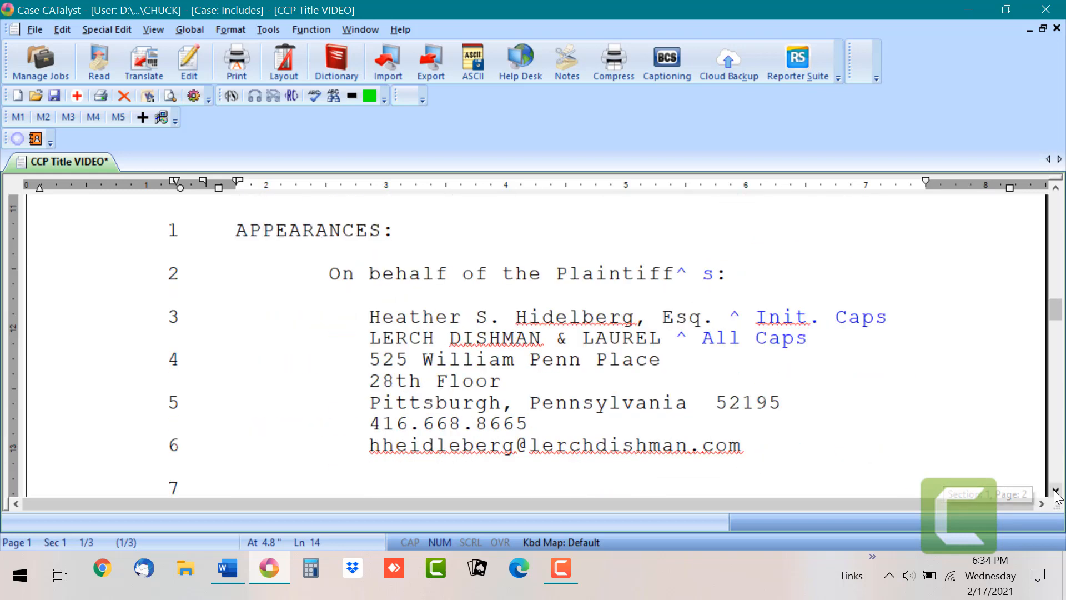
{"action": "left_click", "coordinate": [685, 267]}
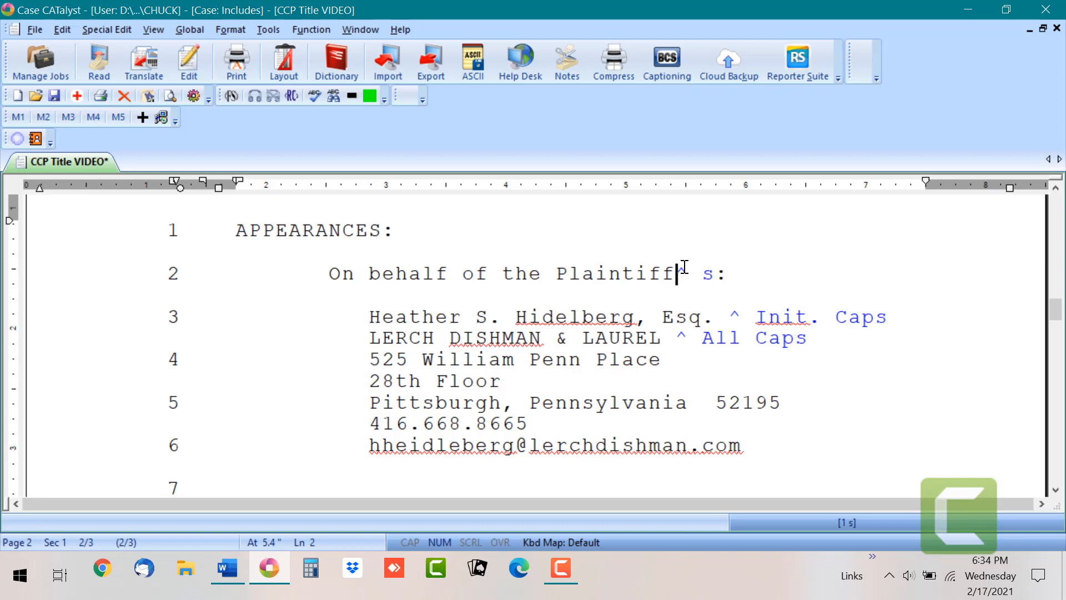
{"action": "key", "text": "1"}
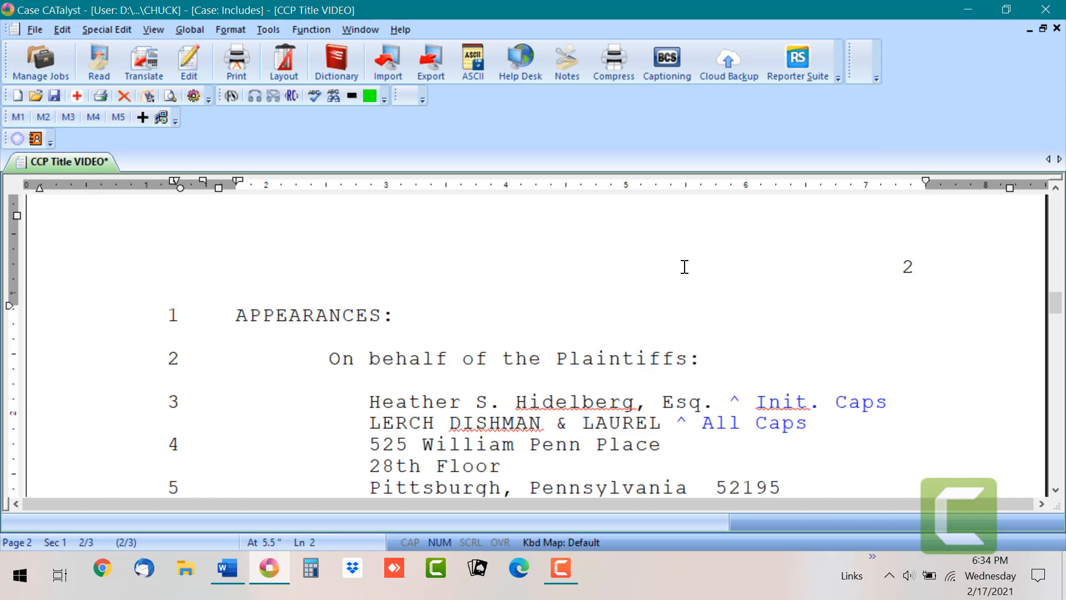
{"action": "key", "text": "Down"}
{"action": "key", "text": "Down"}
{"action": "key", "text": "Down"}
{"action": "key", "text": "Down"}
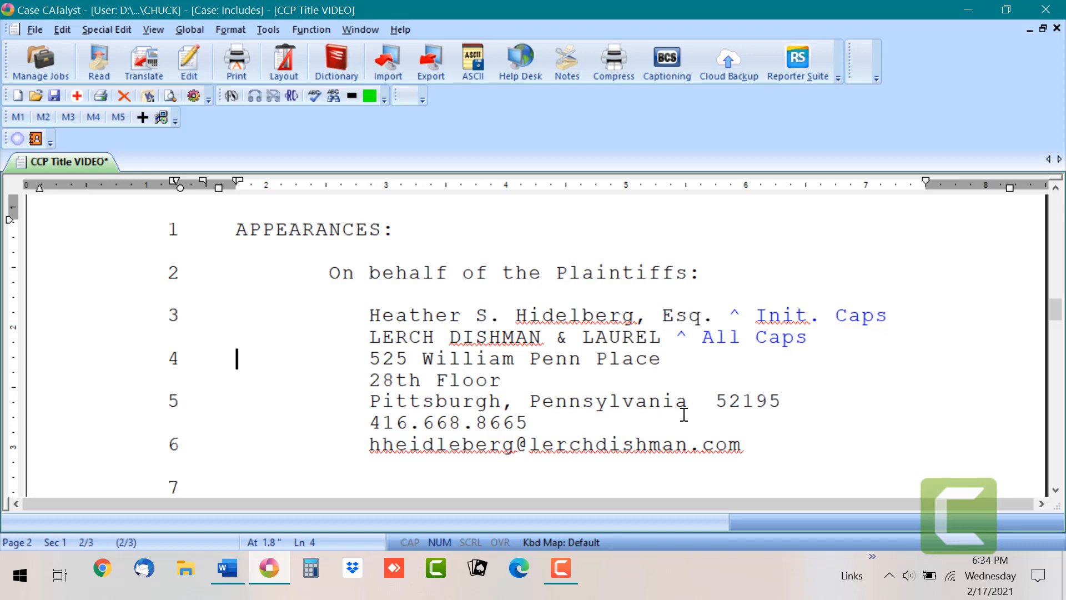
Step: Delete the ^ marker after Defendant so the heading reads 'On behalf of the Defendants:'
{"action": "left_click", "coordinate": [1055, 489]}
{"action": "left_click", "coordinate": [1056, 491]}
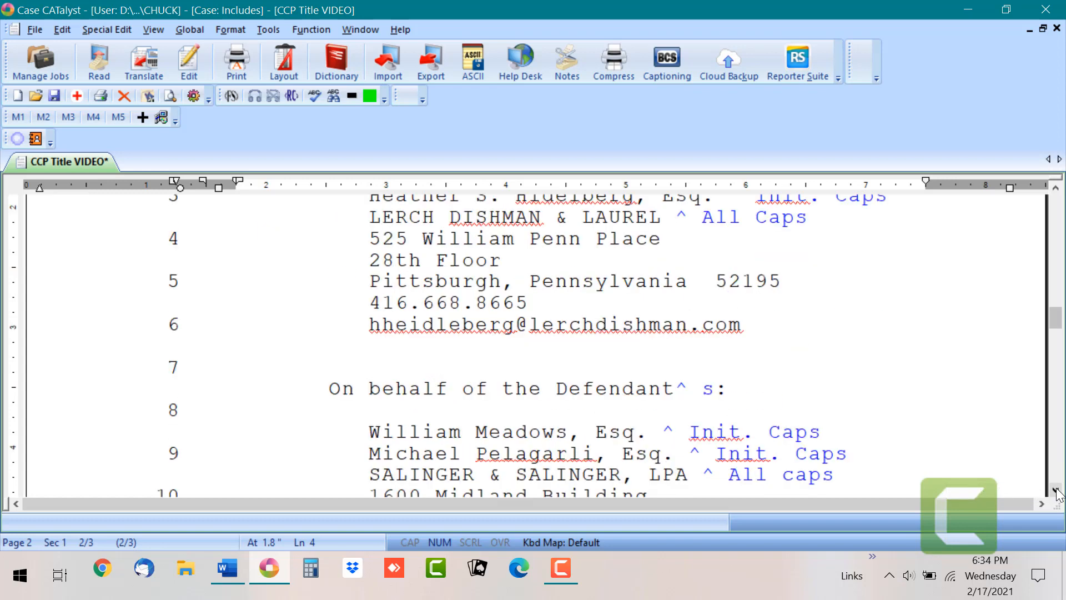
{"action": "left_click", "coordinate": [678, 387]}
{"action": "key", "text": "Delete"}
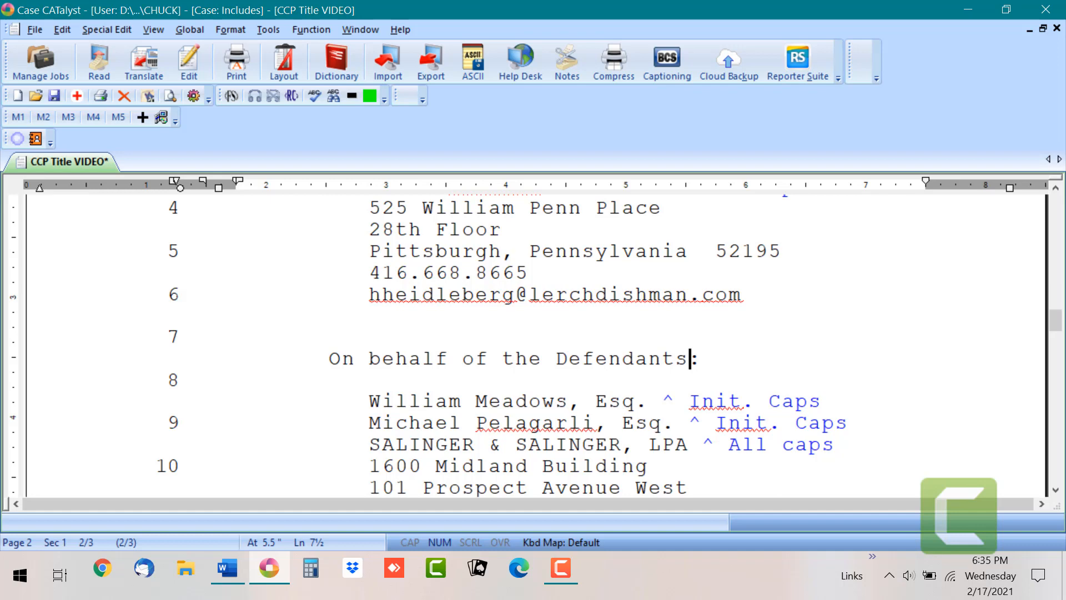
Step: Scroll down to the ALSO PRESENT list and compare it with the Word info sheet
{"action": "left_click", "coordinate": [1056, 491]}
{"action": "left_click", "coordinate": [1055, 491]}
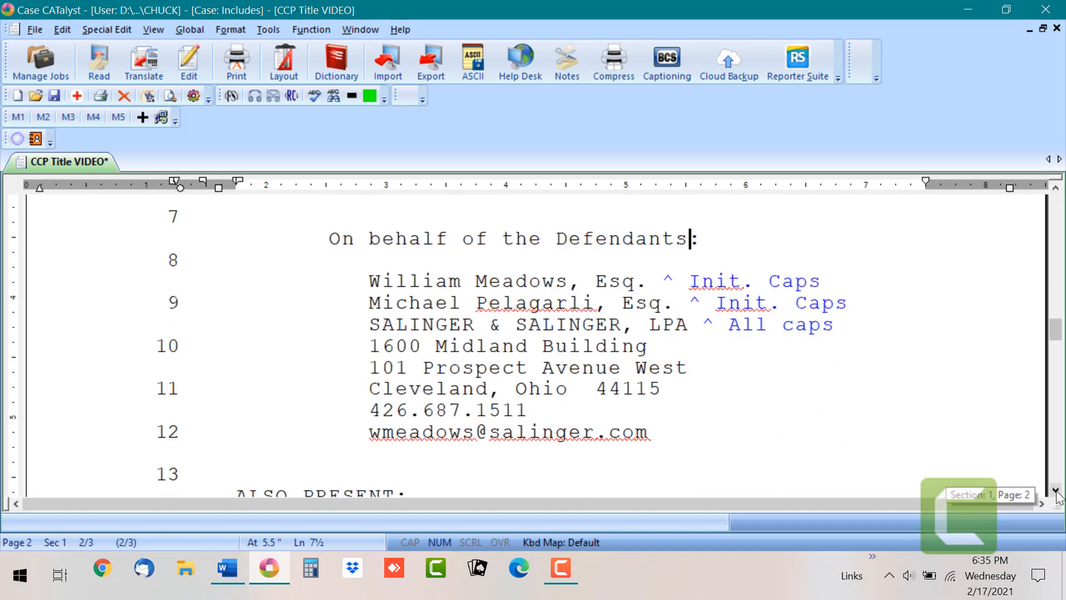
{"action": "left_click", "coordinate": [1056, 491]}
{"action": "left_click", "coordinate": [1056, 491]}
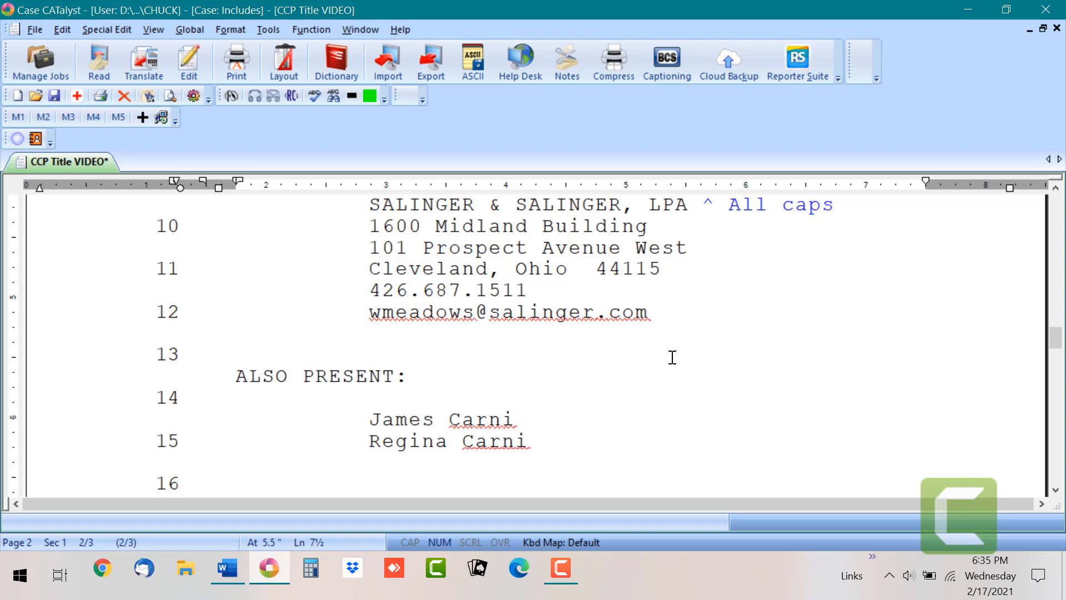
{"action": "left_click", "coordinate": [227, 568]}
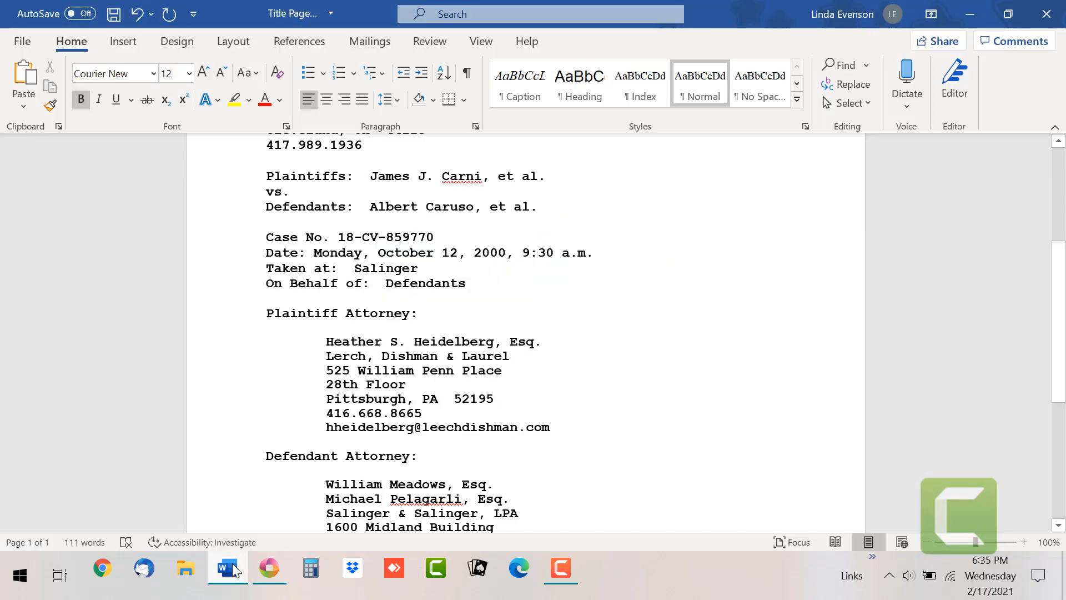
Step: Scroll Word's info sheet down to the ALSO PRESENT names, then return to the CATalyst document
{"action": "left_click", "coordinate": [268, 569]}
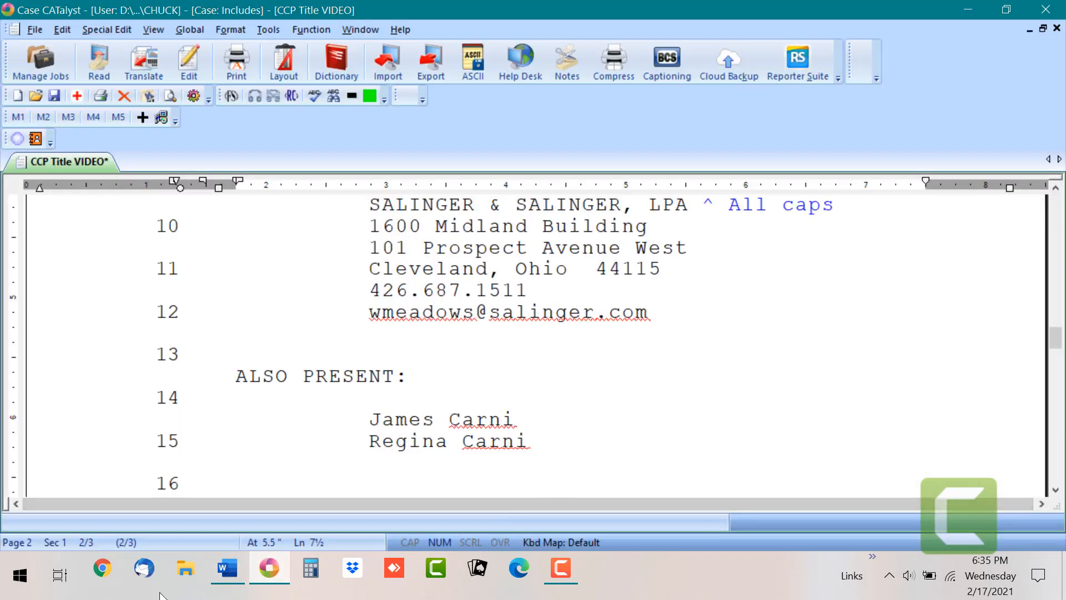
{"action": "left_click", "coordinate": [228, 575]}
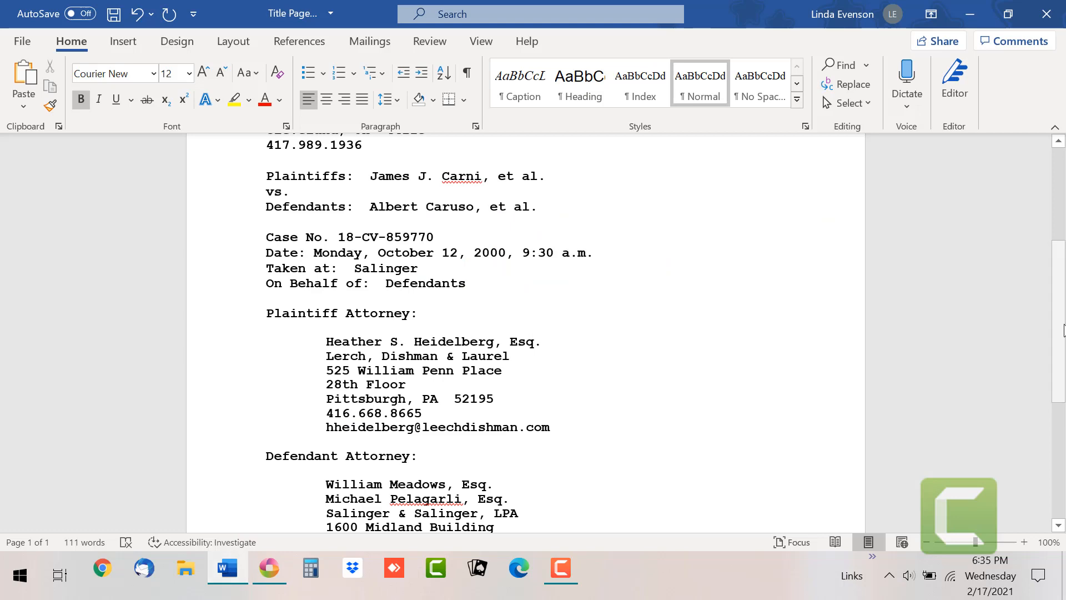
{"action": "scroll", "coordinate": [611, 422], "scroll_direction": "down", "scroll_amount": 5}
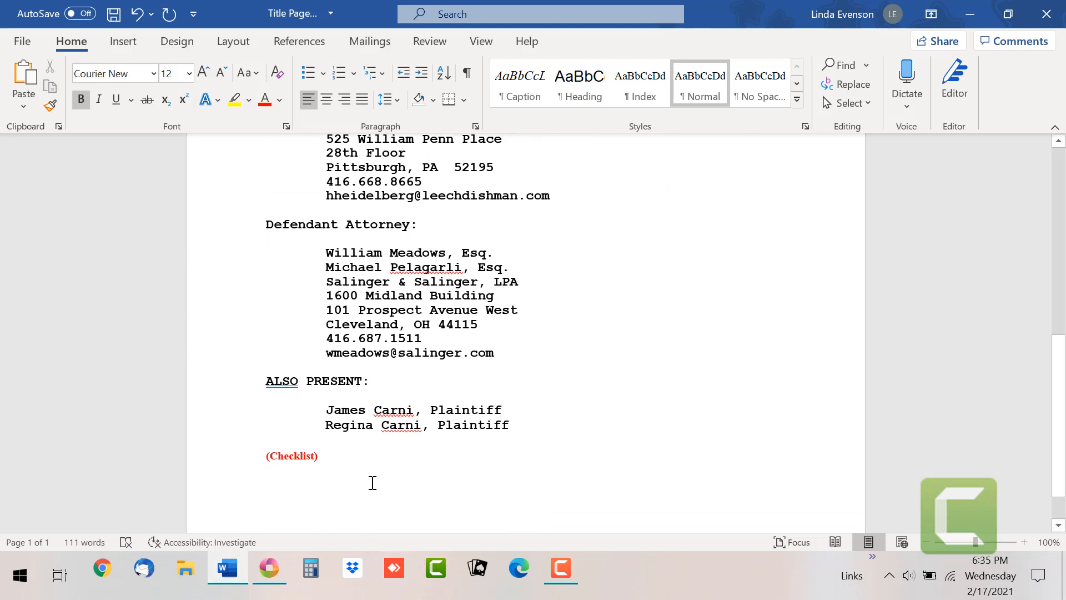
{"action": "left_click", "coordinate": [273, 568]}
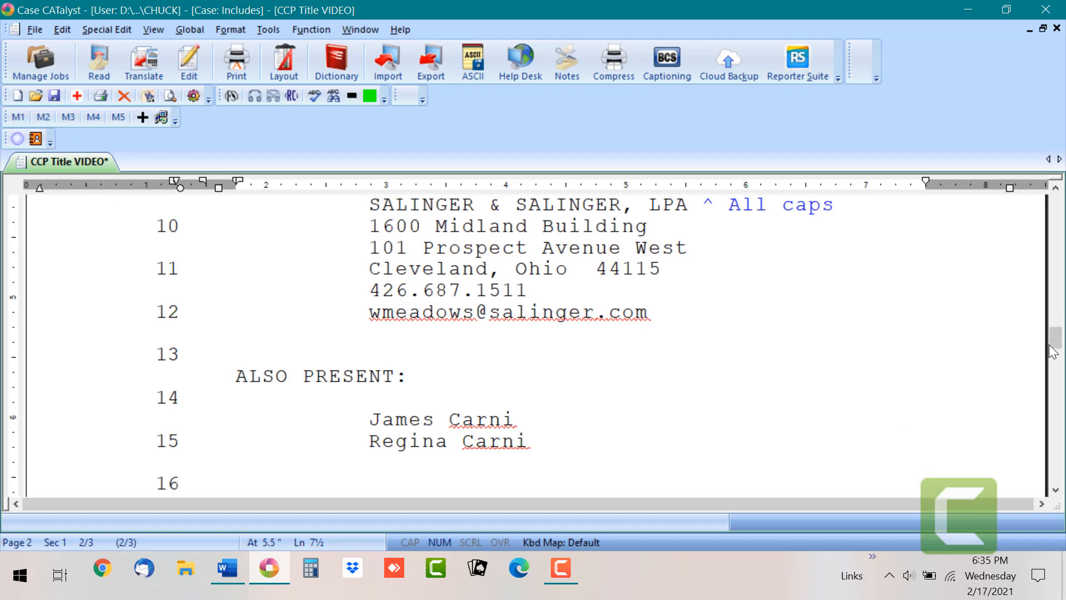
{"action": "left_click_drag", "start_coordinate": [1056, 336], "coordinate": [1051, 183]}
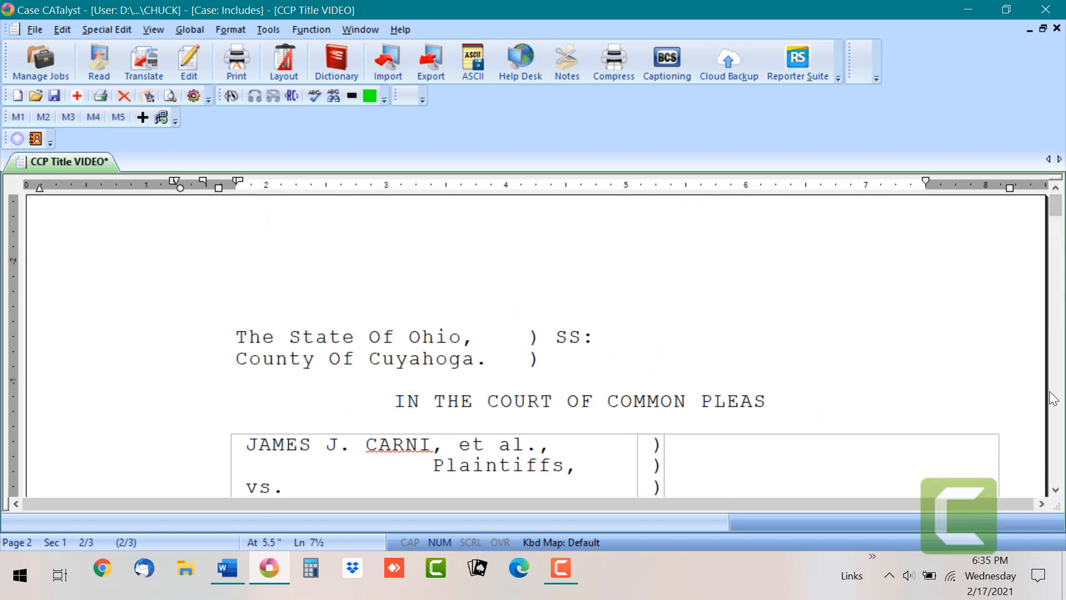
{"action": "left_click", "coordinate": [1055, 490]}
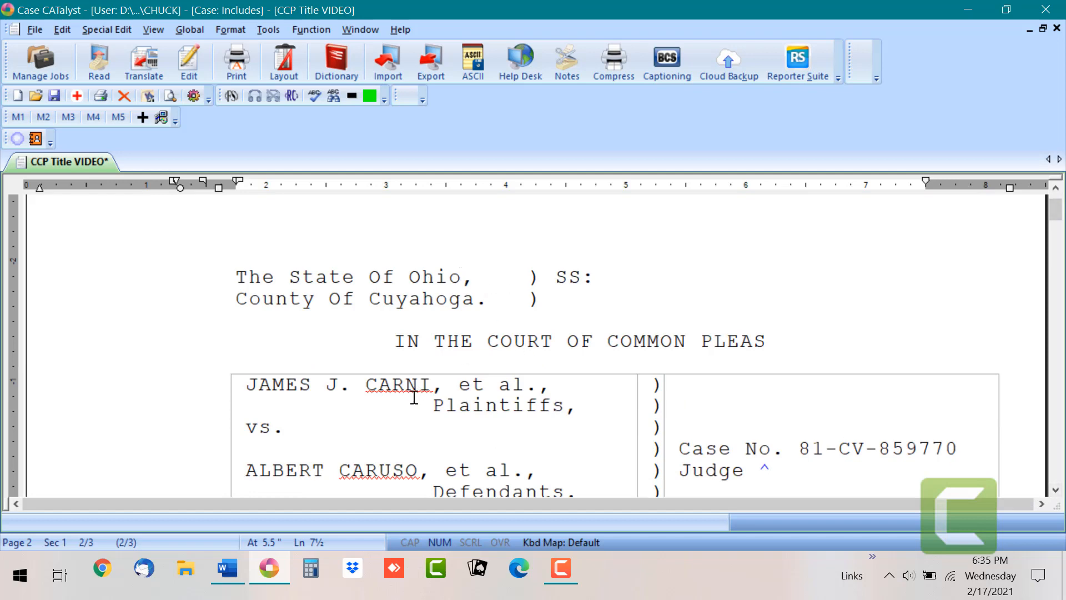
{"action": "left_click", "coordinate": [233, 567]}
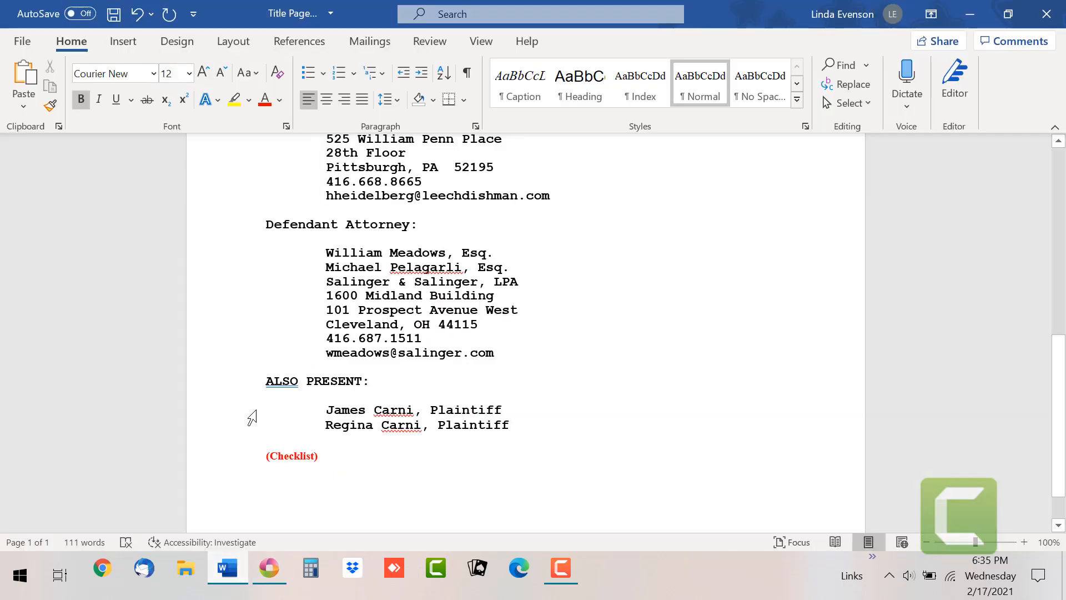
{"action": "left_click_drag", "start_coordinate": [1057, 383], "coordinate": [1051, 220]}
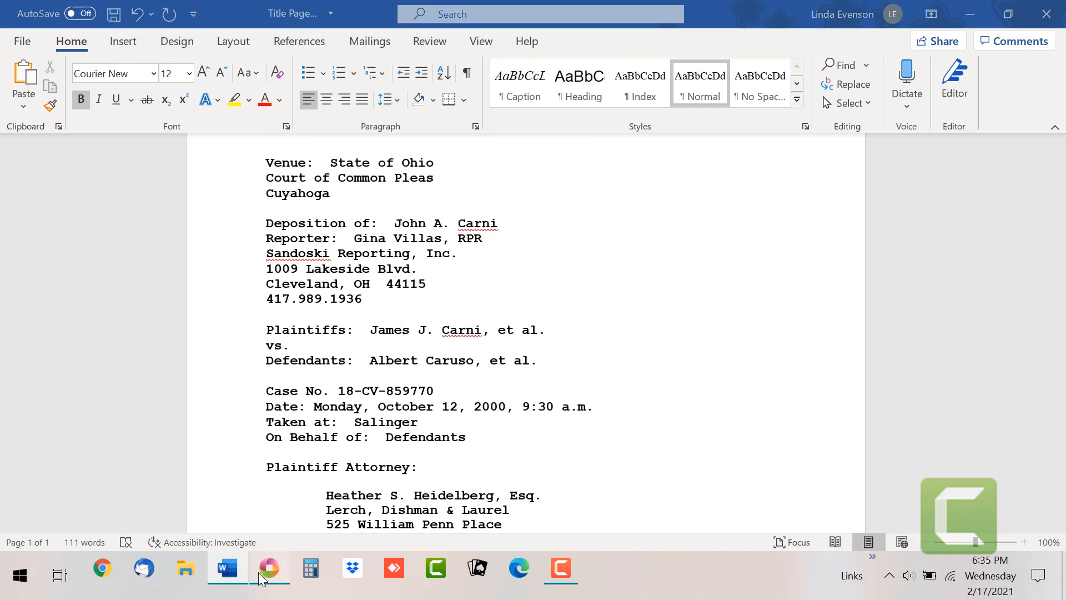
{"action": "left_click", "coordinate": [269, 568]}
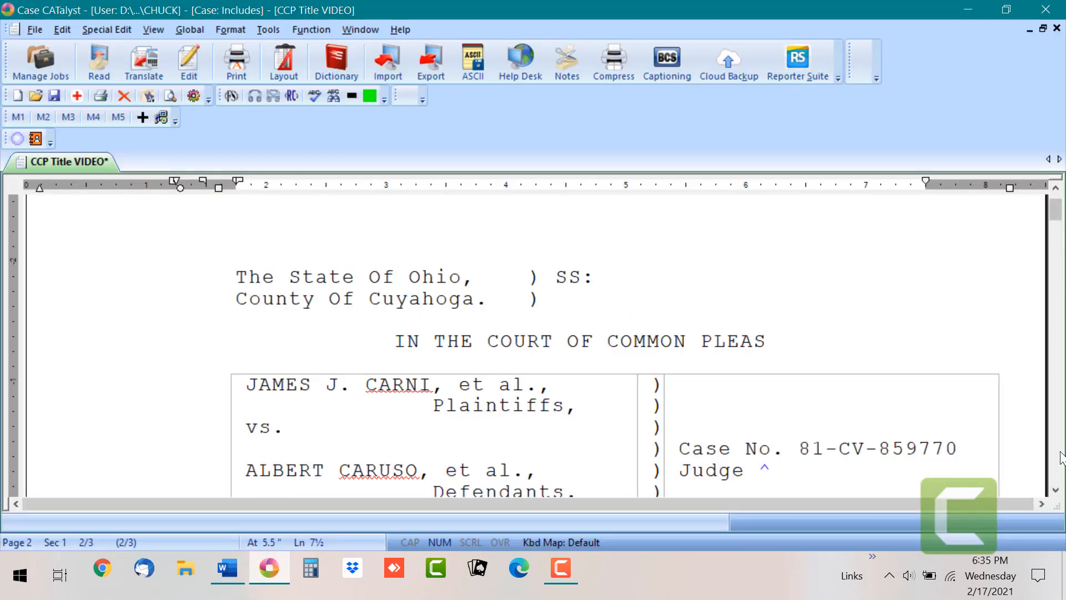
{"action": "left_click", "coordinate": [1055, 490]}
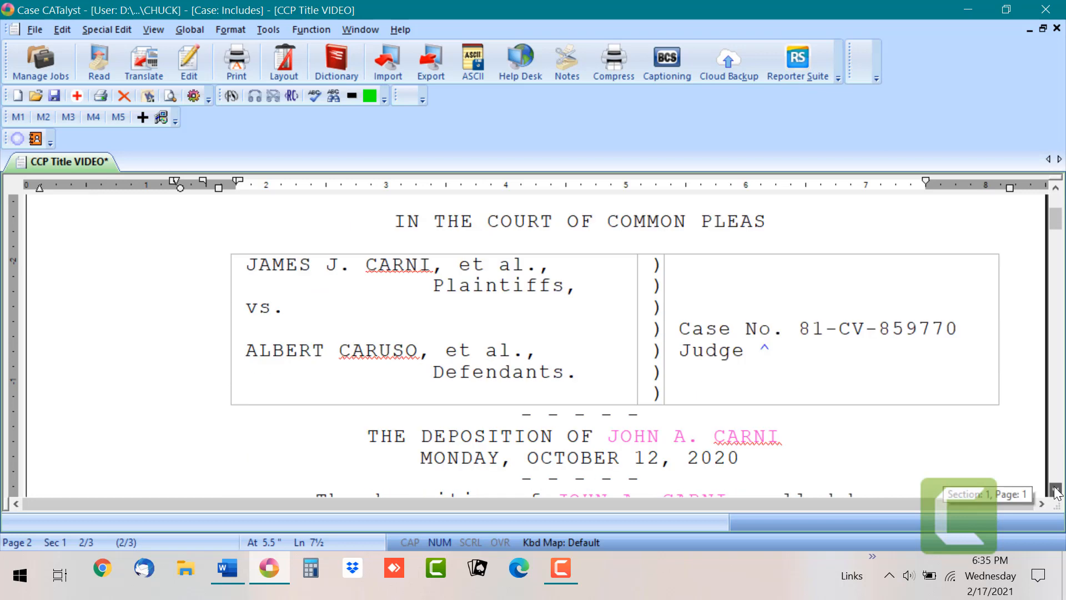
{"action": "left_click", "coordinate": [227, 569]}
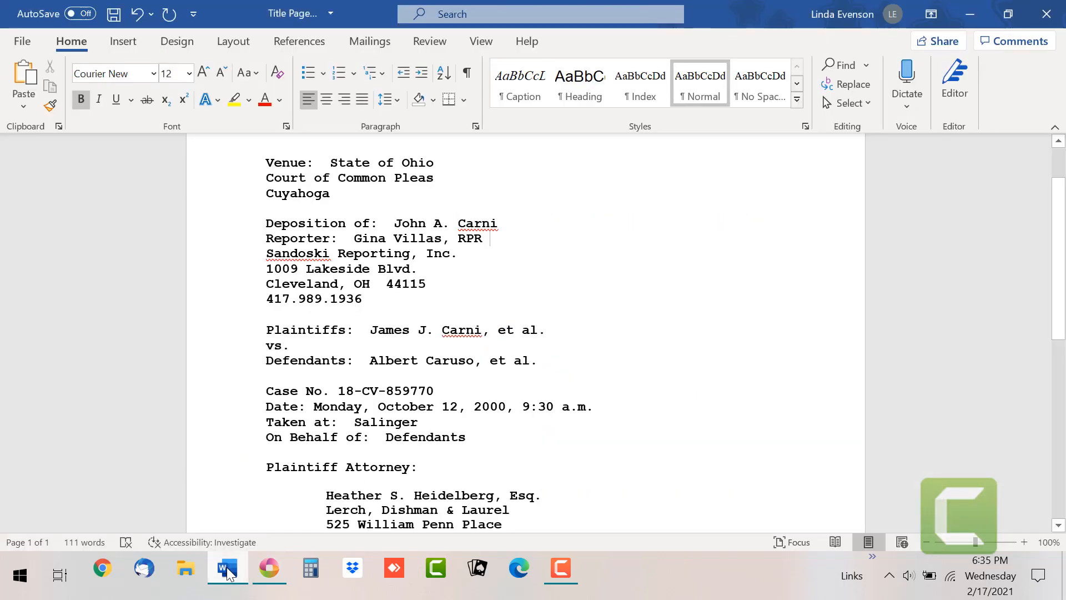
{"action": "left_click", "coordinate": [269, 567]}
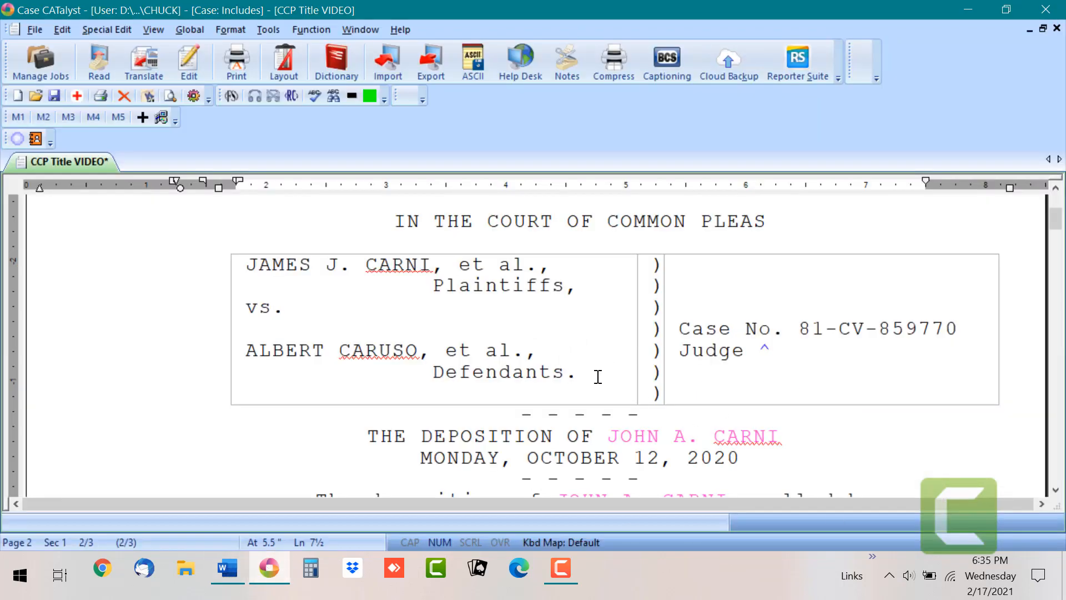
{"action": "left_click", "coordinate": [269, 569]}
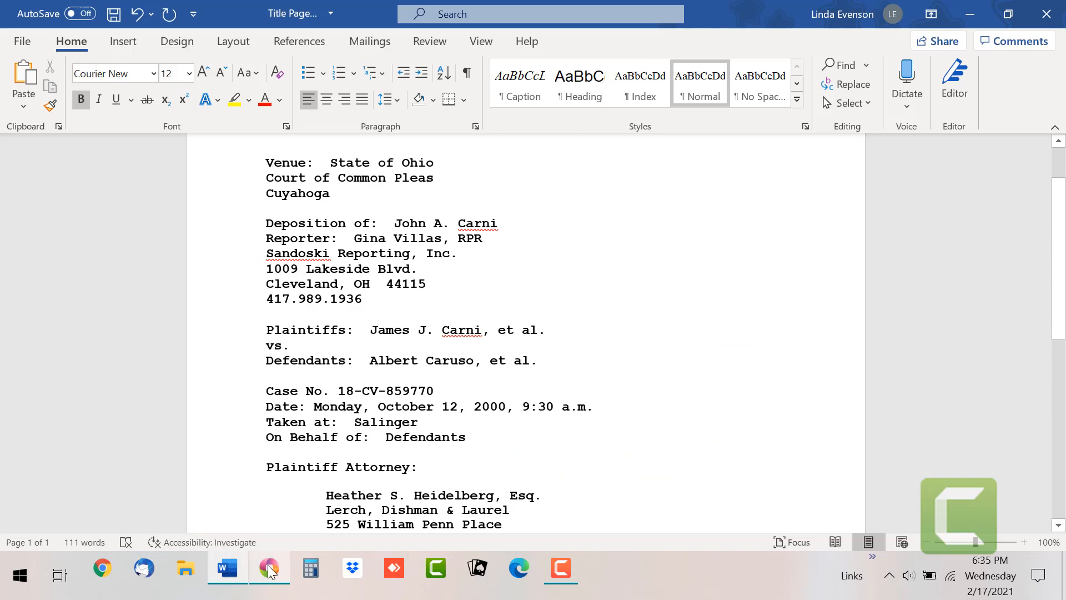
{"action": "left_click", "coordinate": [269, 568]}
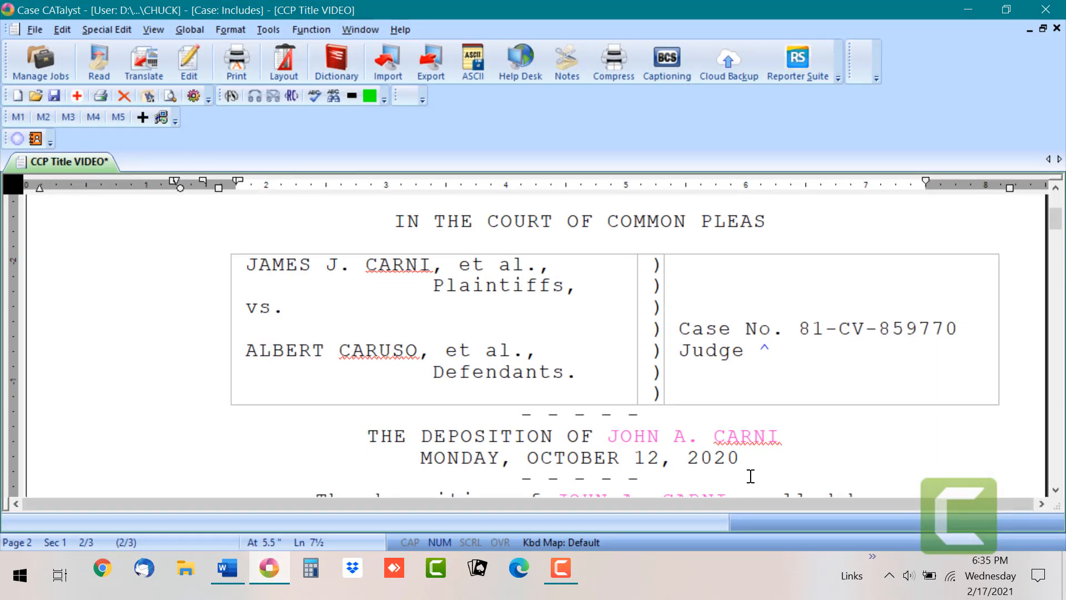
{"action": "scroll", "coordinate": [905, 388], "scroll_direction": "down", "scroll_amount": 2}
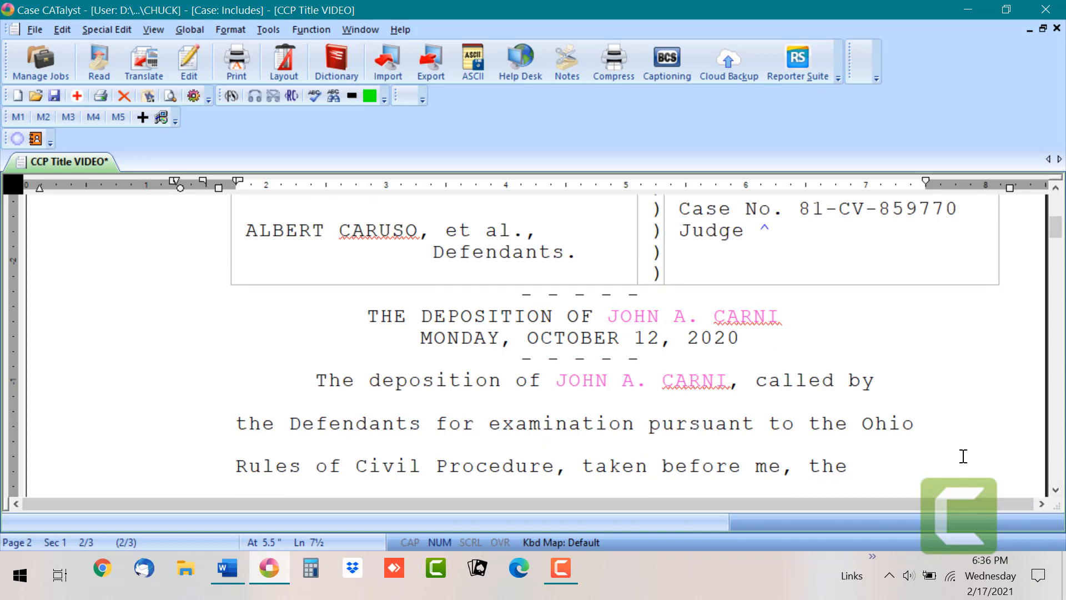
{"action": "left_click", "coordinate": [221, 566]}
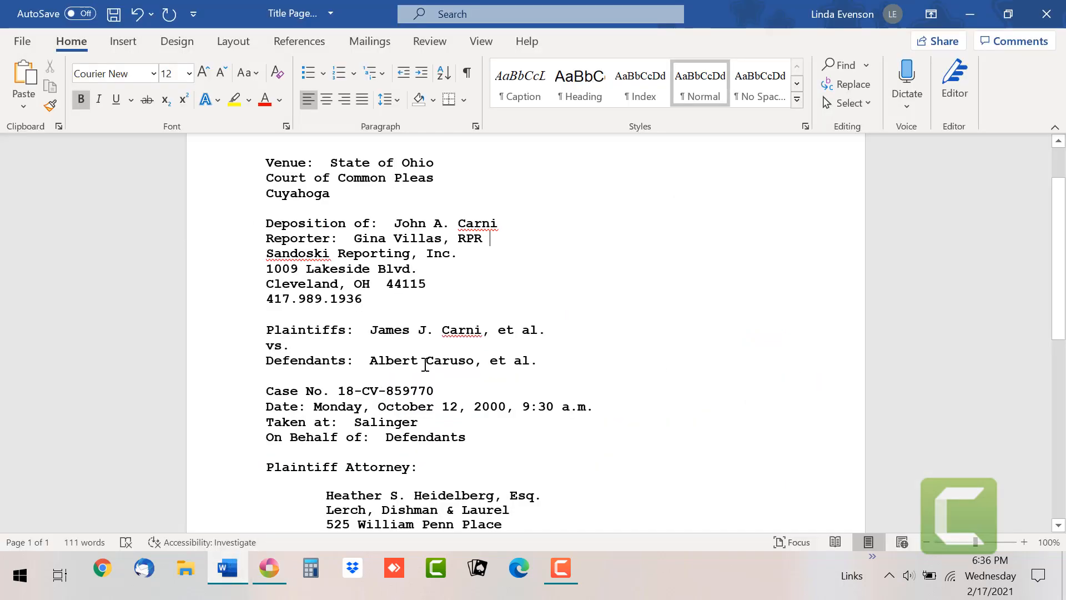
{"action": "left_click_drag", "start_coordinate": [1060, 233], "coordinate": [1061, 274]}
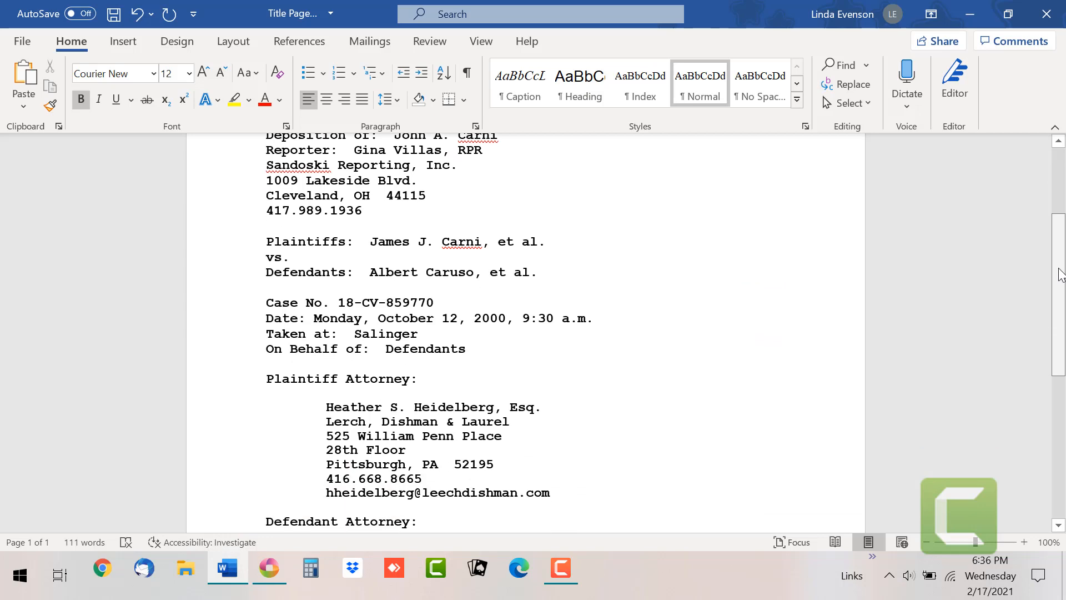
{"action": "left_click", "coordinate": [267, 580]}
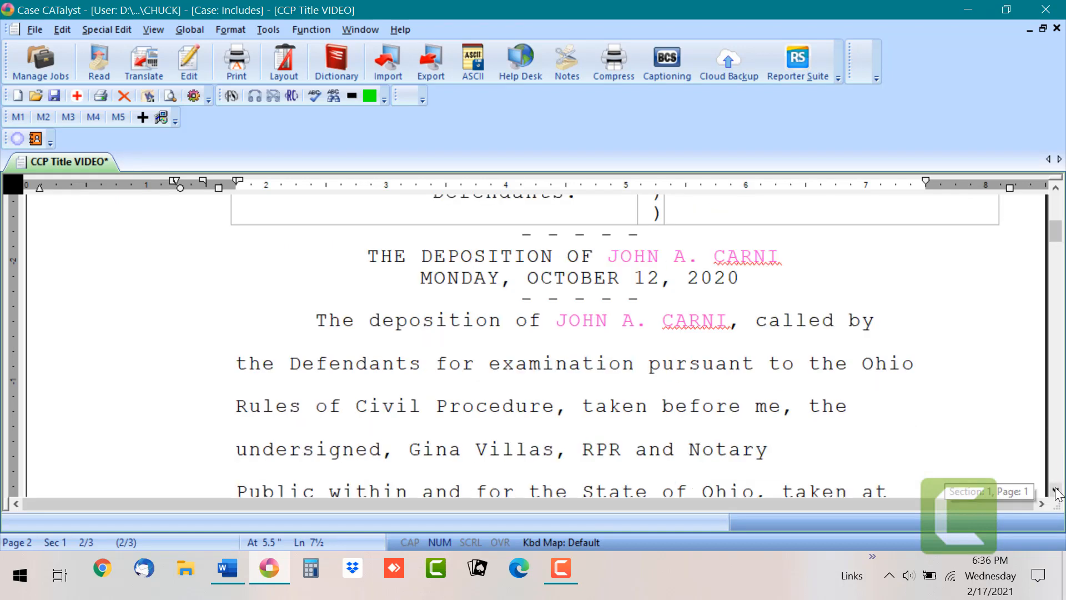
{"action": "scroll", "coordinate": [1057, 493], "scroll_direction": "down", "scroll_amount": 3}
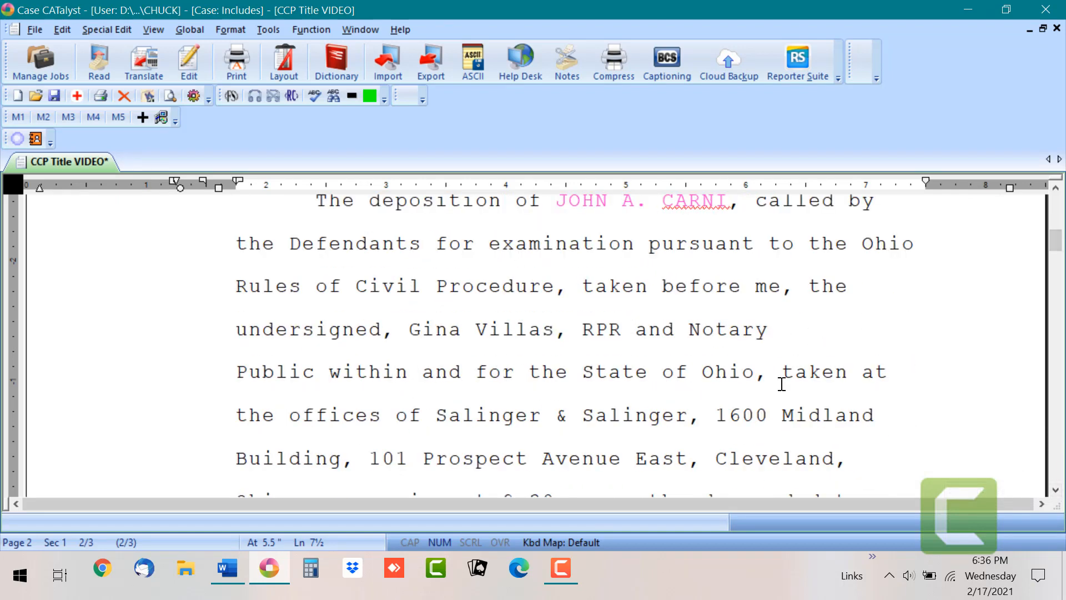
{"action": "scroll", "coordinate": [1055, 491], "scroll_direction": "down", "scroll_amount": 2}
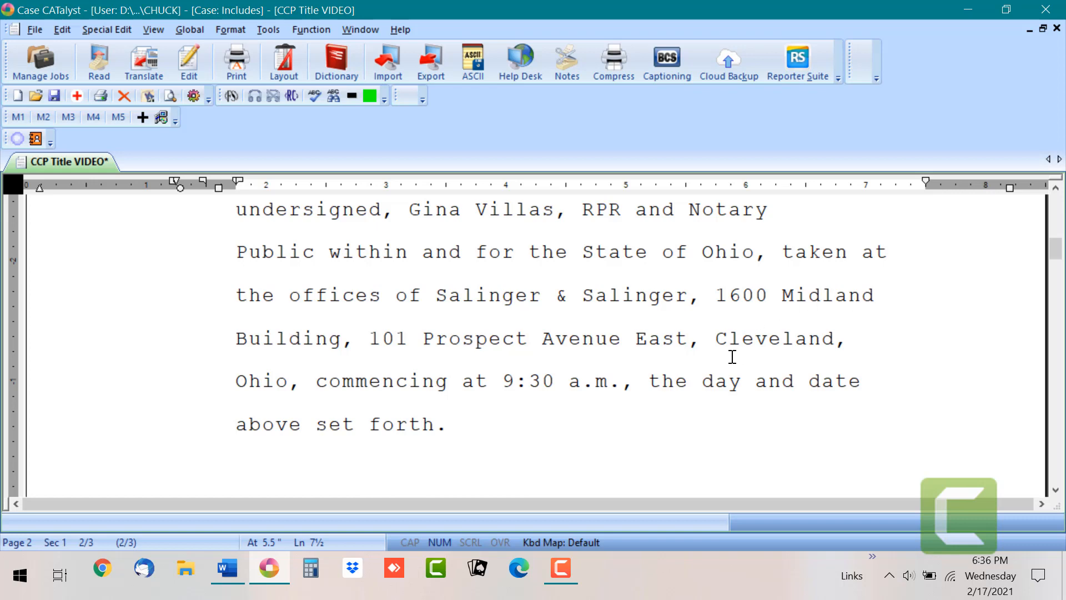
{"action": "left_click", "coordinate": [222, 571]}
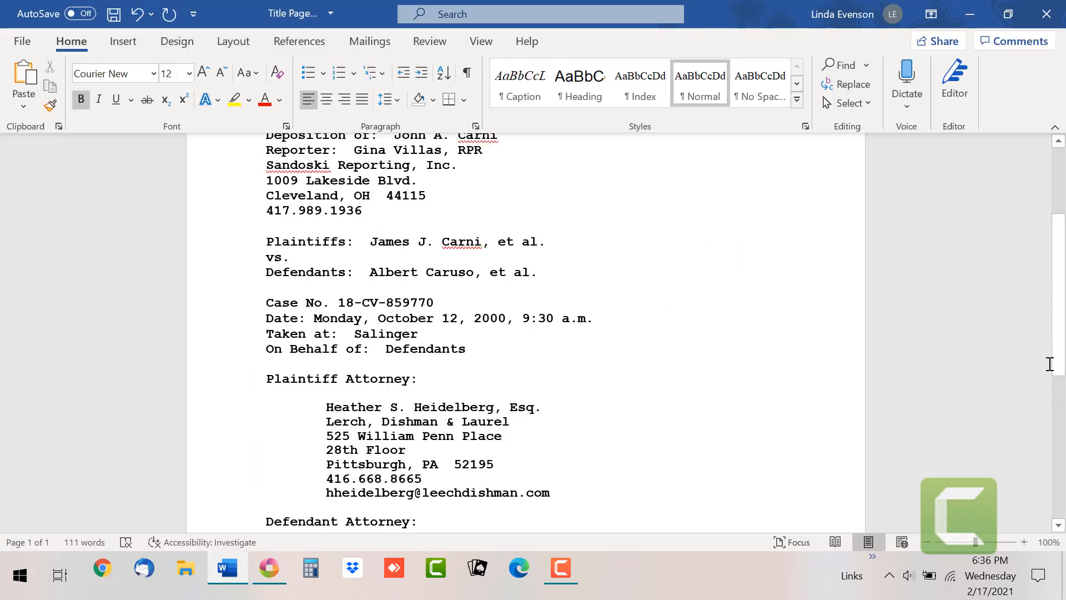
{"action": "left_click_drag", "start_coordinate": [1062, 366], "coordinate": [1063, 437]}
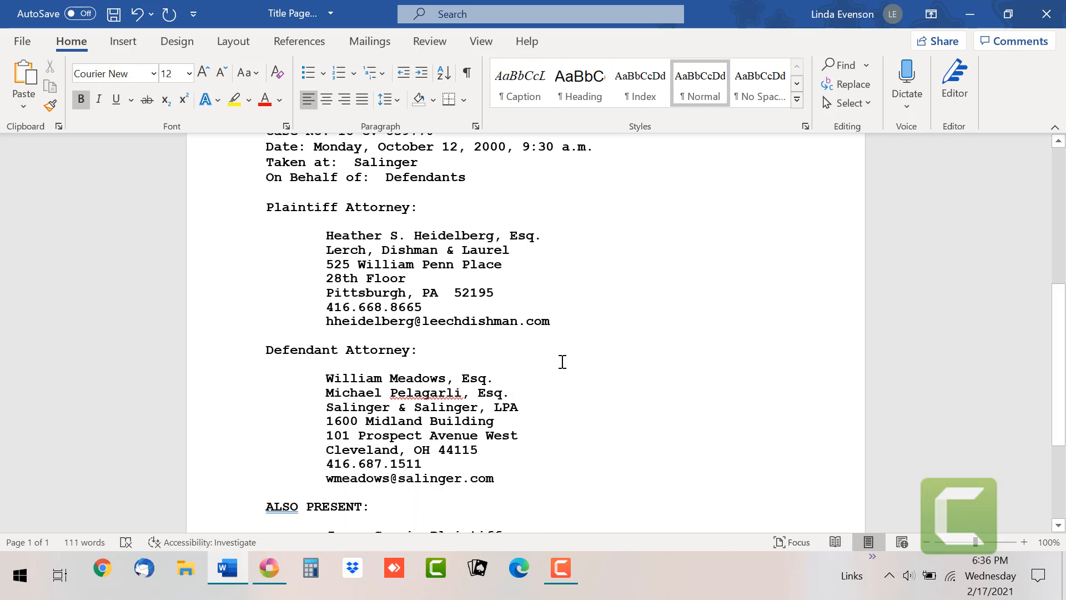
{"action": "left_click", "coordinate": [267, 573]}
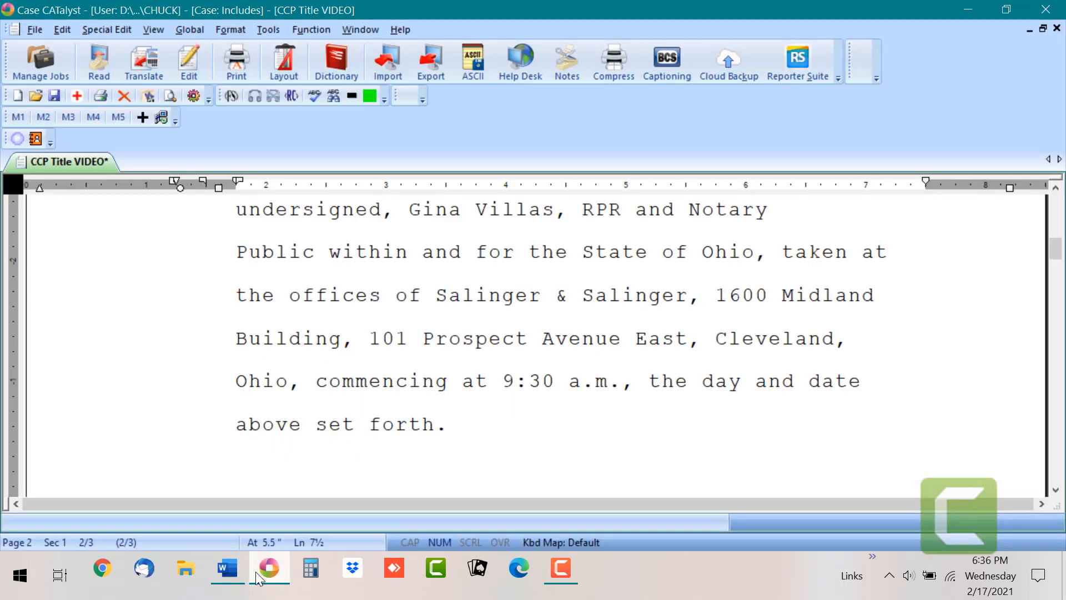
{"action": "left_click", "coordinate": [227, 568]}
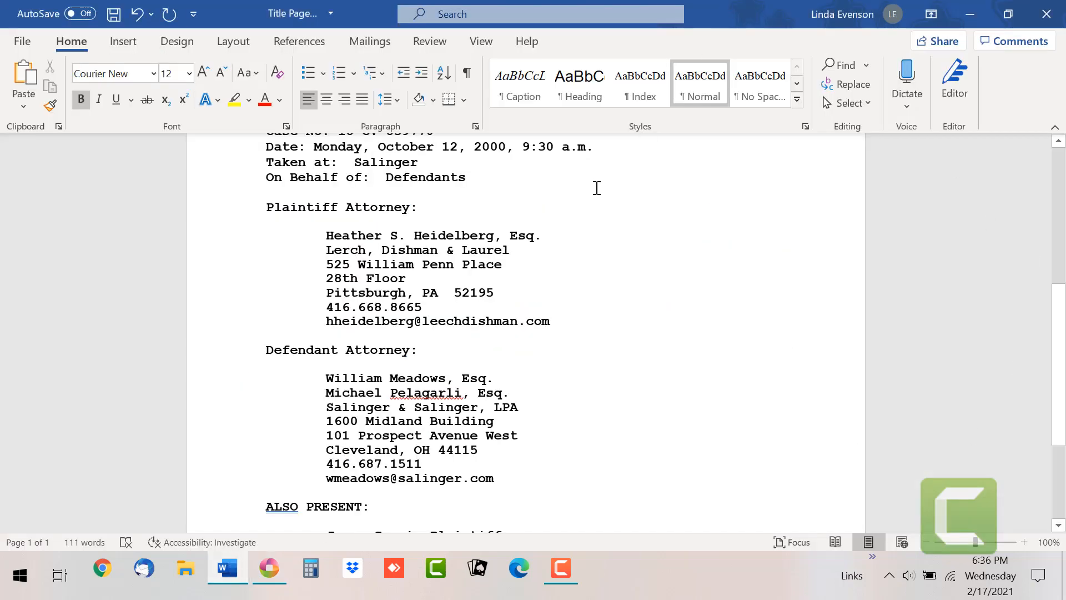
{"action": "left_click", "coordinate": [268, 568]}
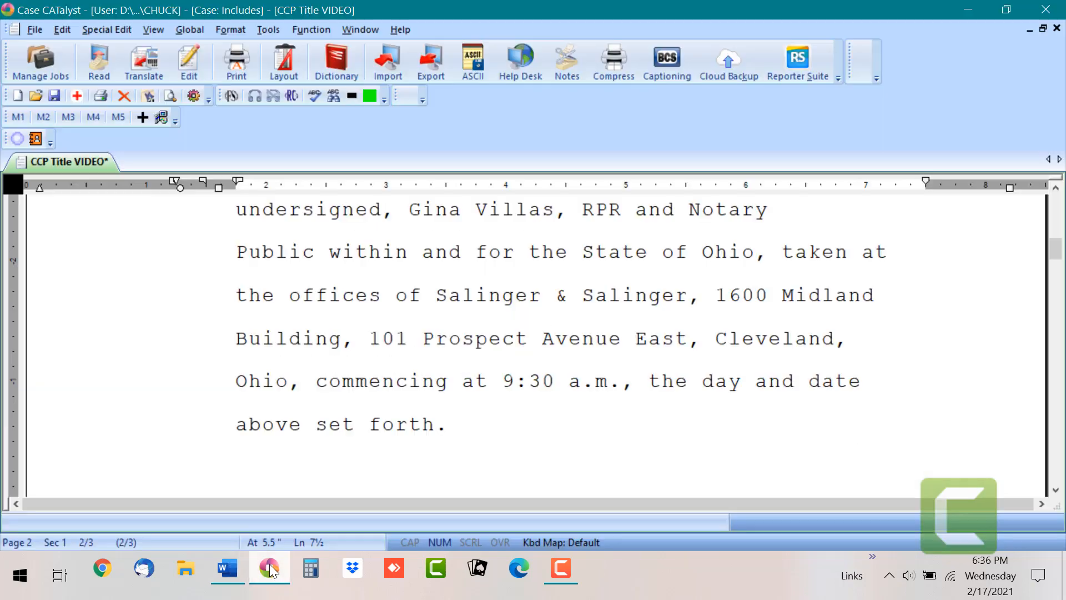
{"action": "left_click", "coordinate": [1055, 490]}
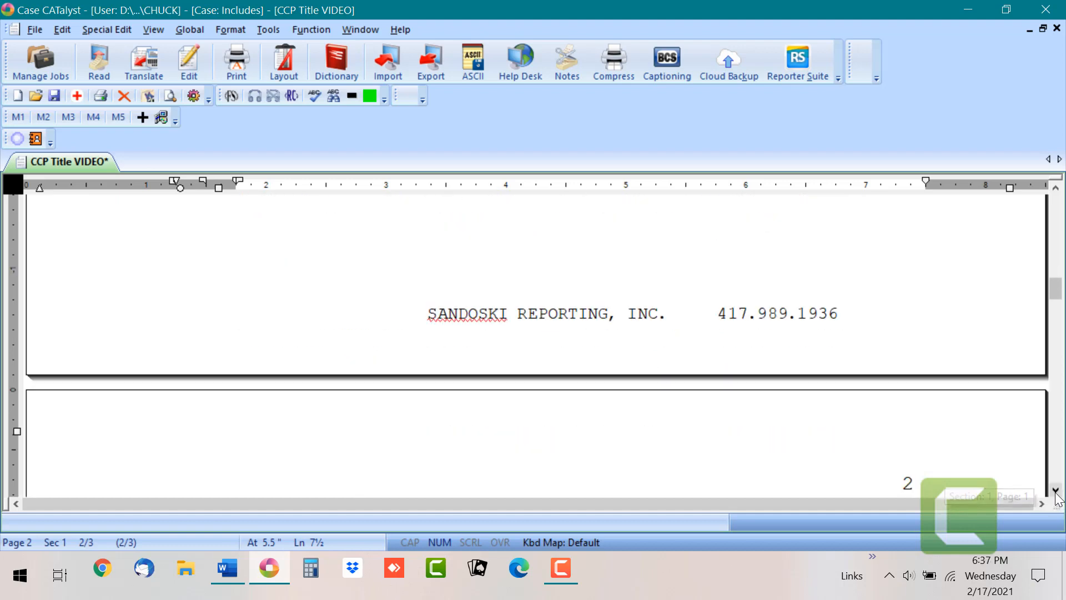
Step: Compare the plaintiffs' attorney details on the Appearances page against the Word info sheet
{"action": "left_click", "coordinate": [1056, 492]}
{"action": "left_click", "coordinate": [1056, 492]}
{"action": "left_click", "coordinate": [1057, 492]}
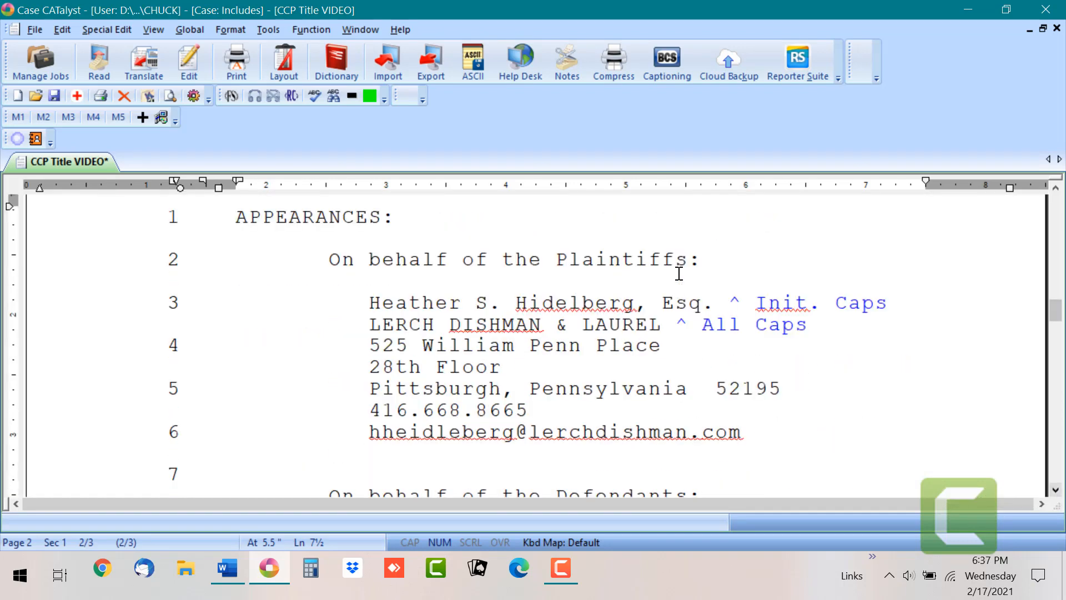
{"action": "left_click", "coordinate": [229, 566]}
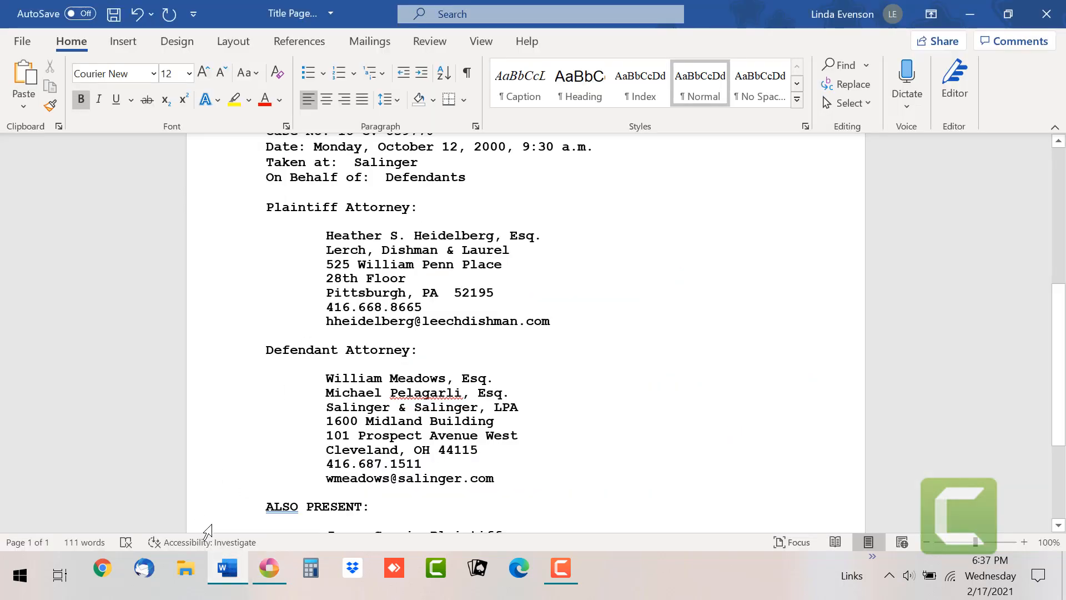
{"action": "left_click", "coordinate": [269, 563]}
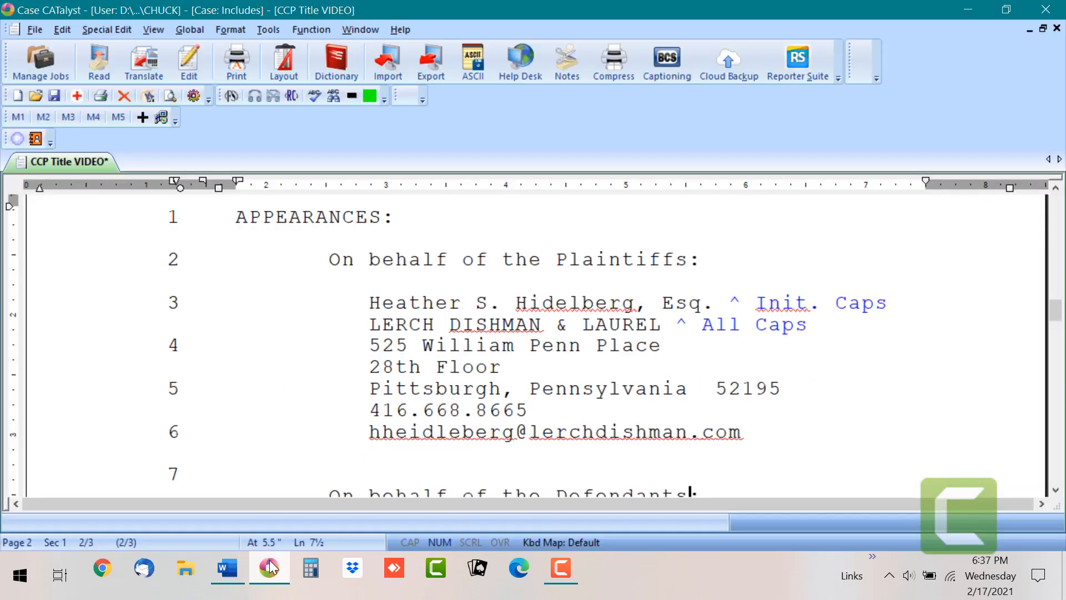
{"action": "left_click", "coordinate": [268, 559]}
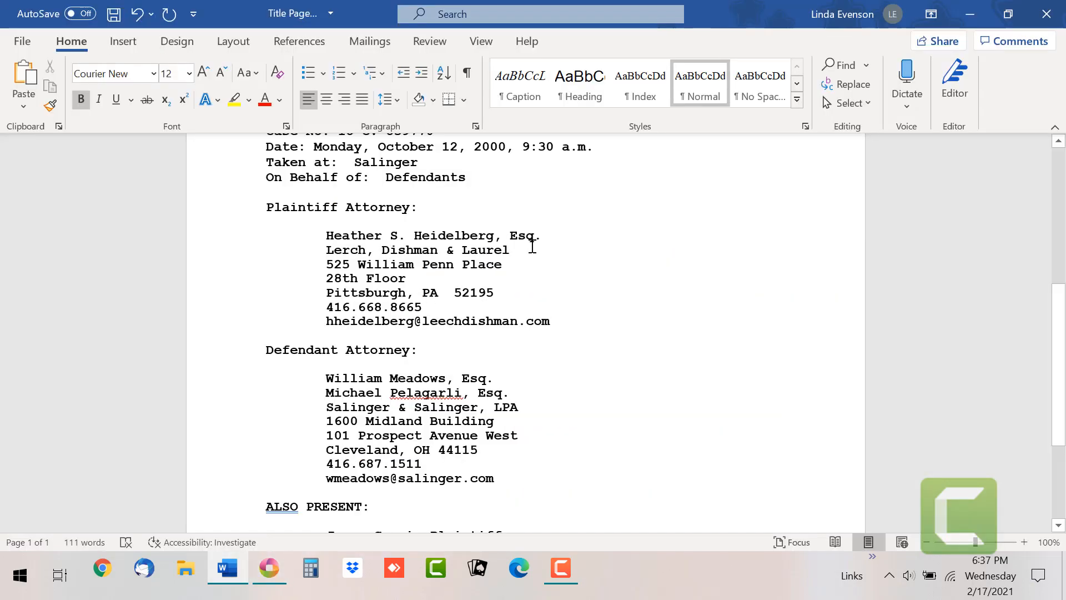
{"action": "left_click", "coordinate": [275, 559]}
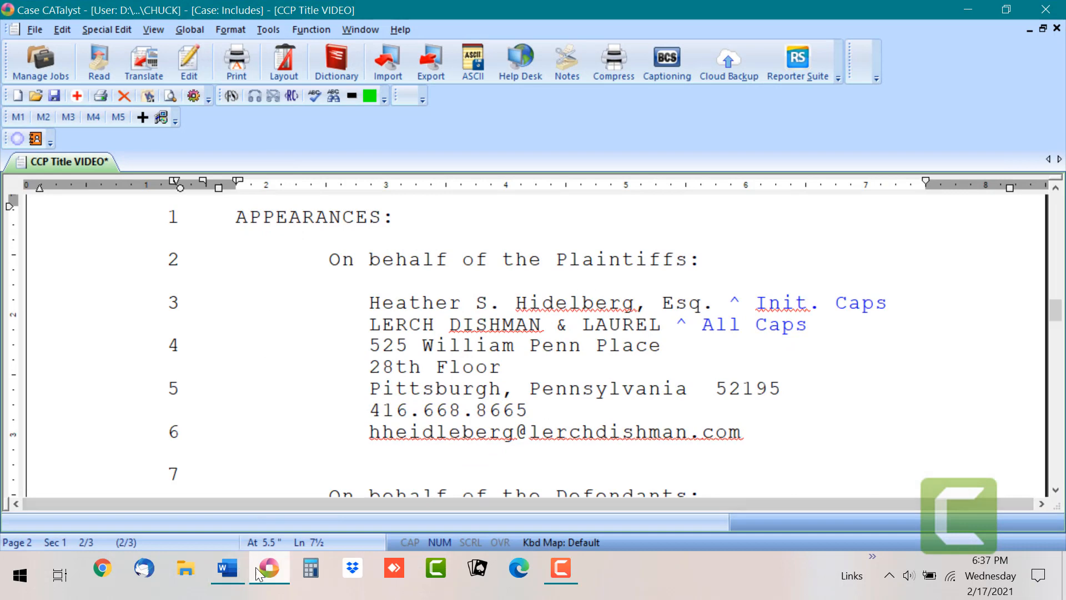
{"action": "left_click", "coordinate": [222, 571]}
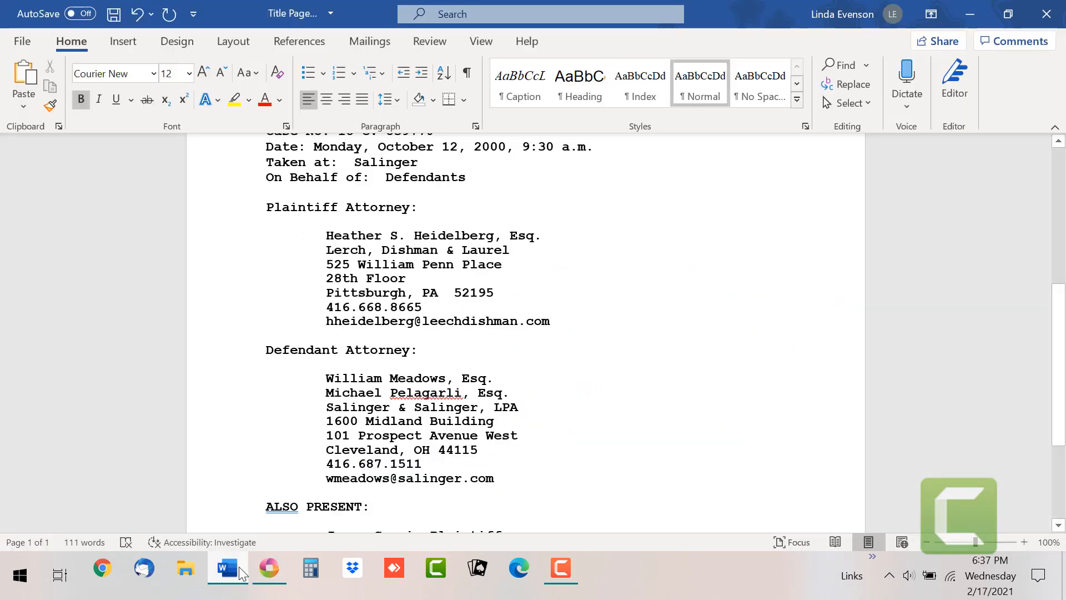
{"action": "left_click", "coordinate": [262, 570]}
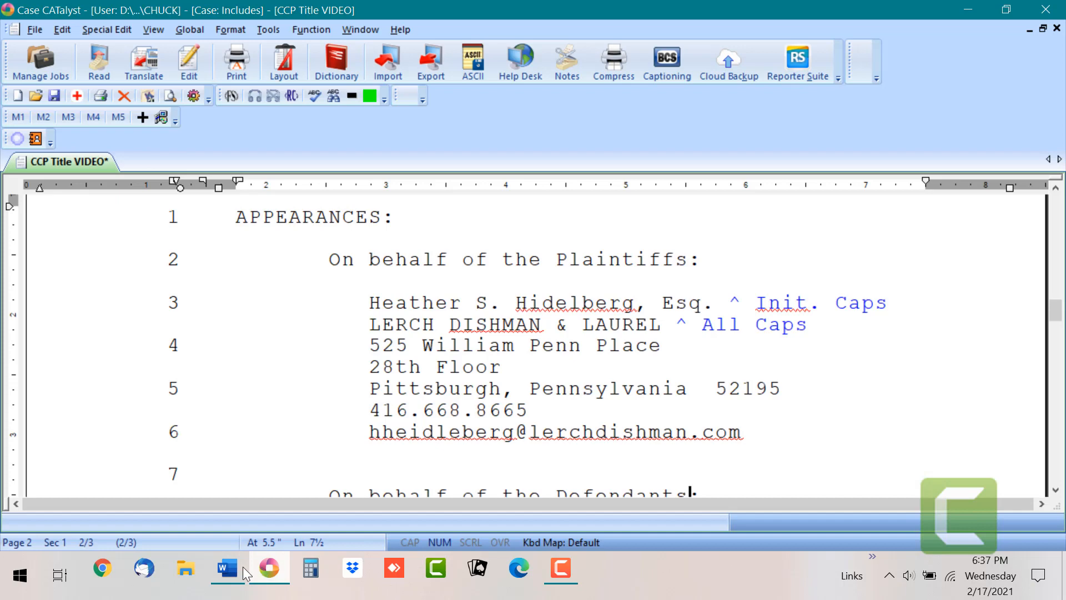
{"action": "left_click", "coordinate": [235, 567]}
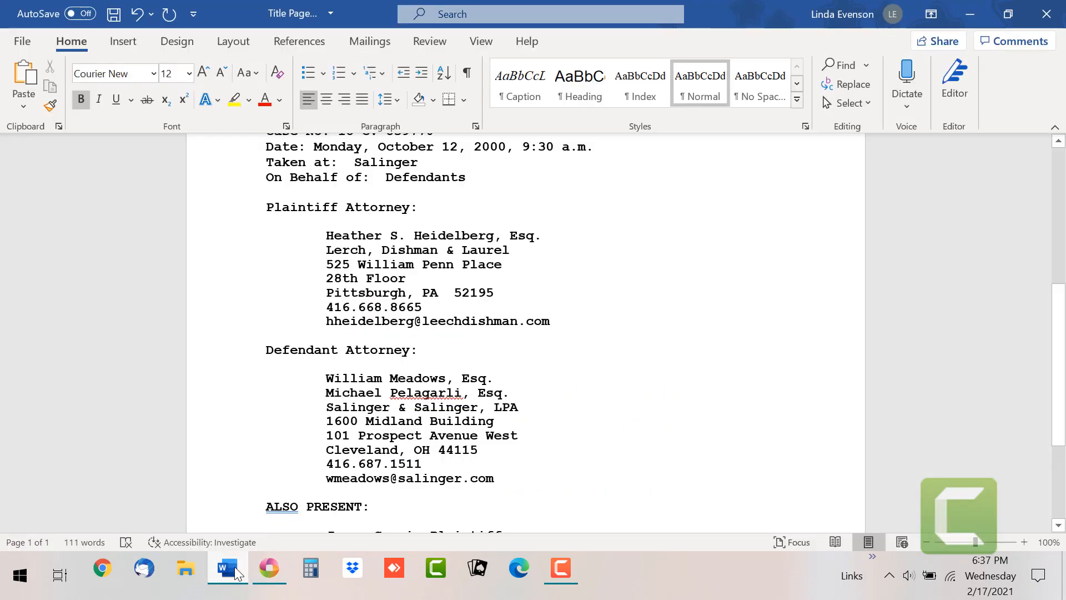
{"action": "left_click", "coordinate": [271, 563]}
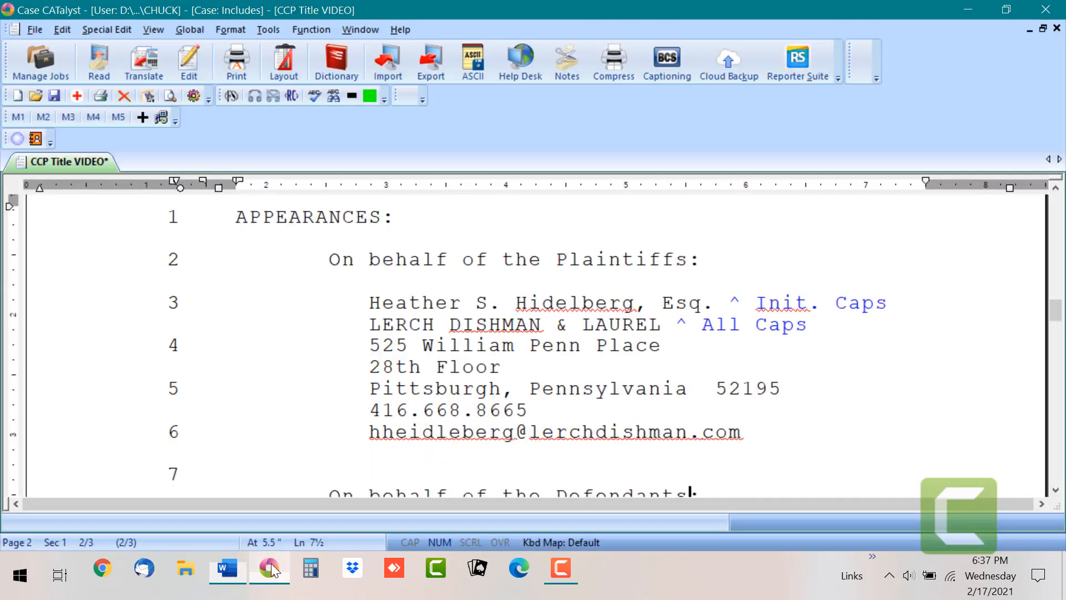
{"action": "left_click", "coordinate": [269, 566]}
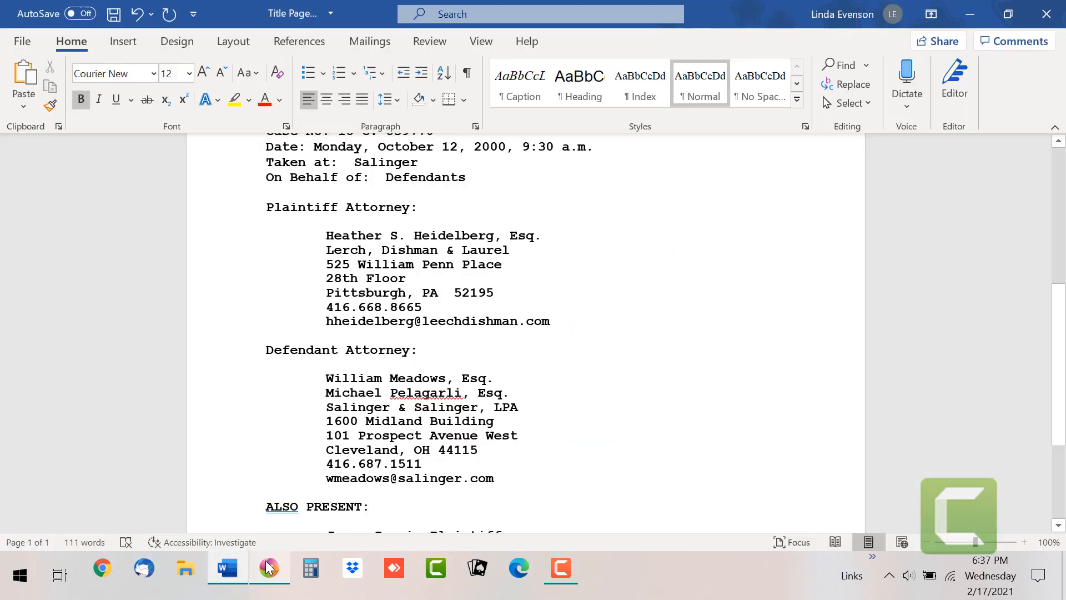
{"action": "left_click", "coordinate": [230, 572]}
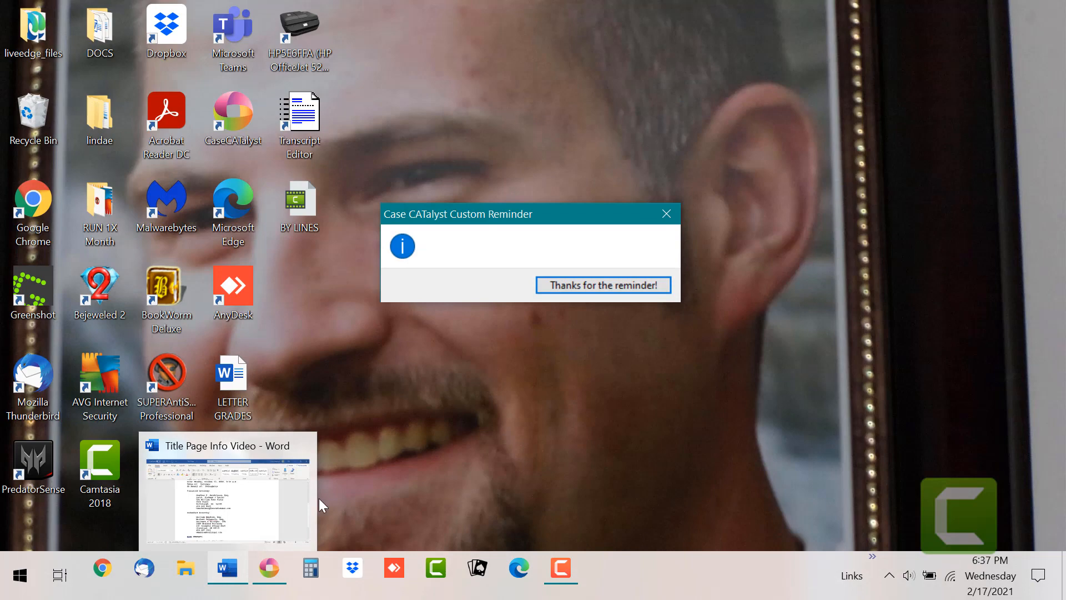
{"action": "left_click", "coordinate": [269, 567]}
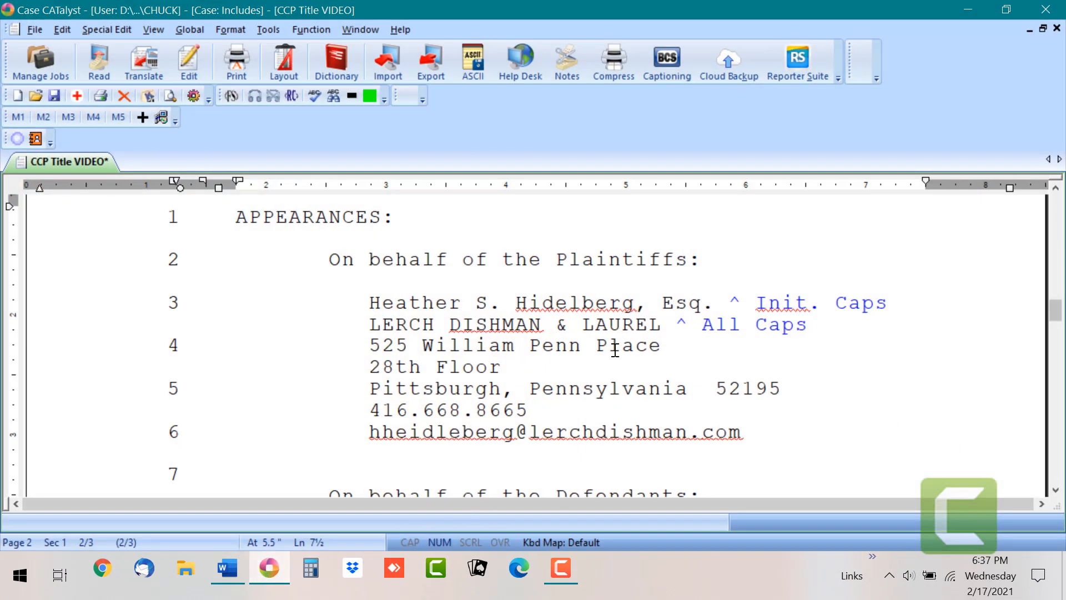
Step: Scroll down to the defendants' attorney block on page 2
{"action": "left_click", "coordinate": [1055, 489]}
{"action": "left_click", "coordinate": [1055, 490]}
{"action": "left_click", "coordinate": [1055, 490]}
{"action": "left_click", "coordinate": [1055, 490]}
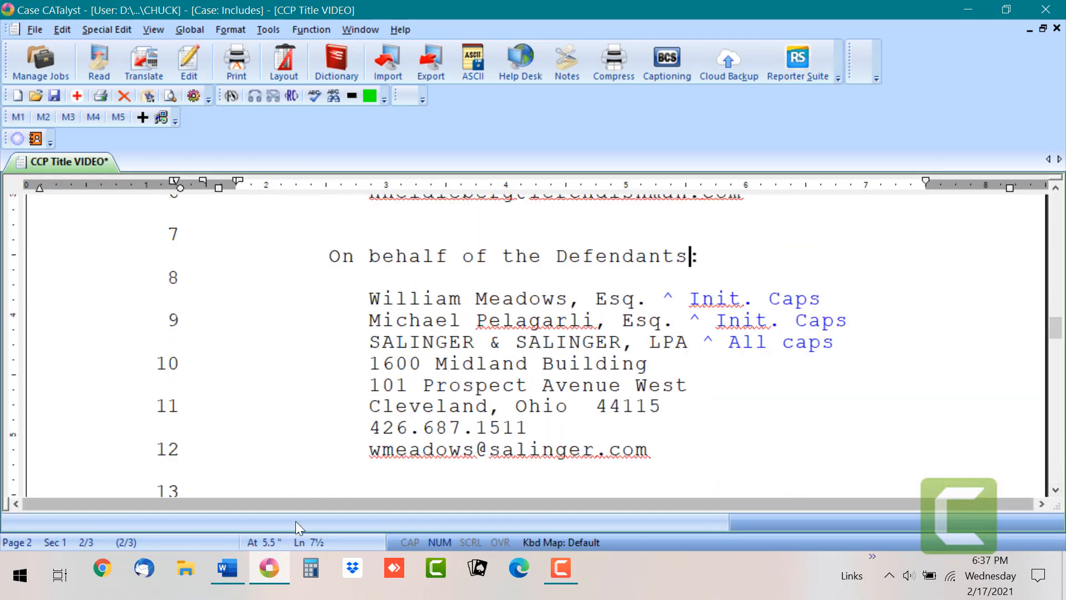
{"action": "left_click", "coordinate": [228, 566]}
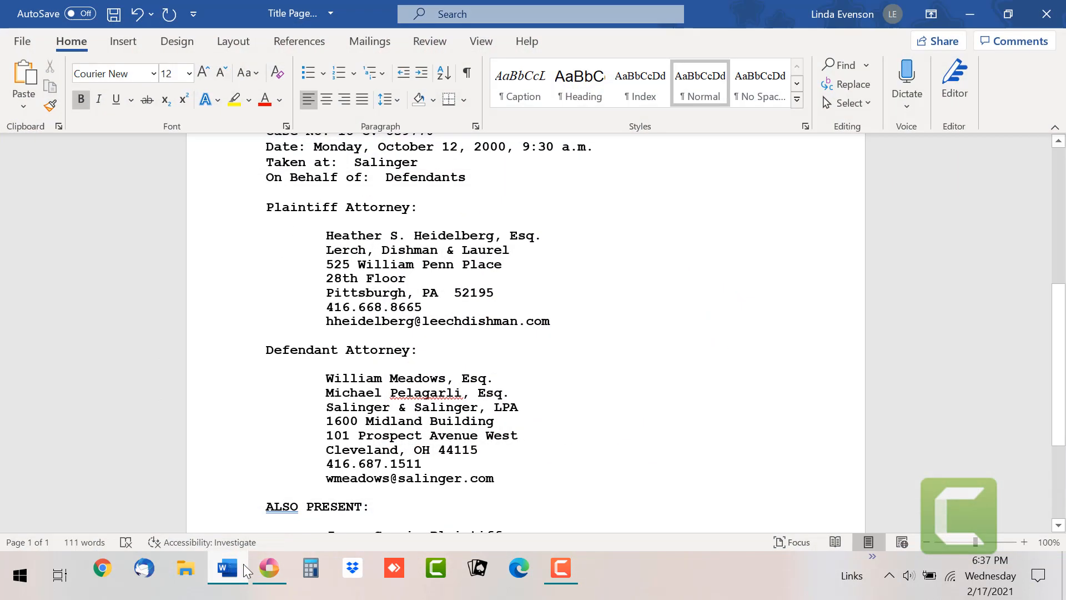
{"action": "left_click", "coordinate": [269, 567]}
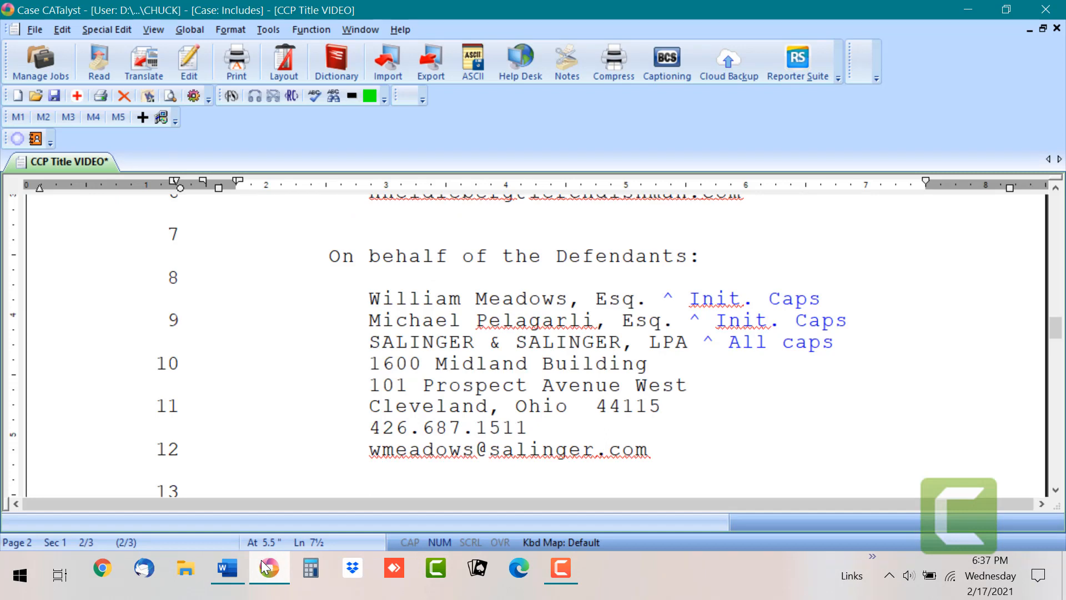
{"action": "left_click", "coordinate": [215, 565]}
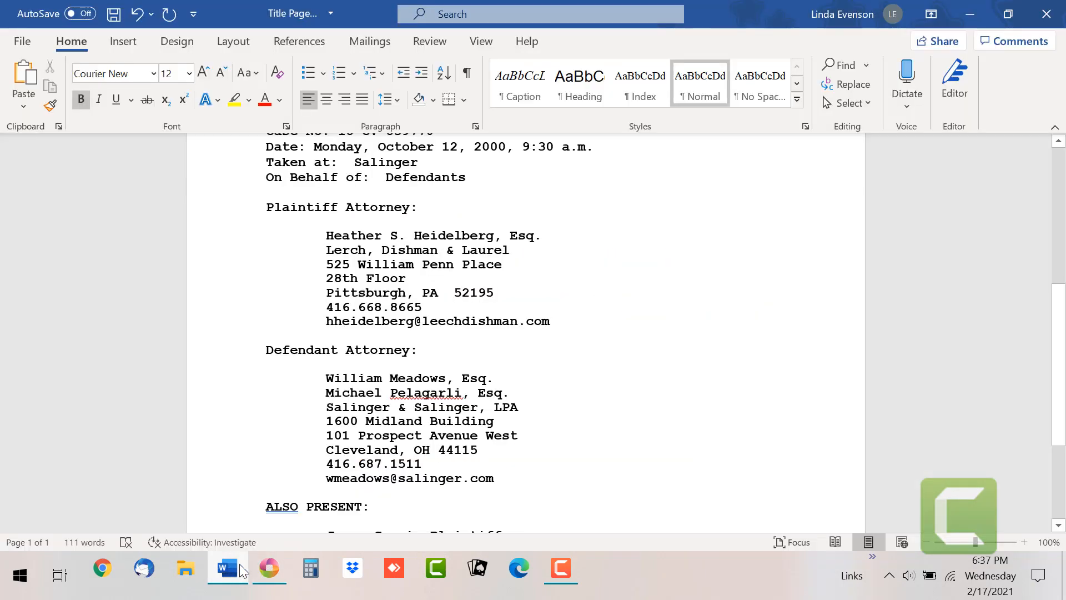
{"action": "left_click", "coordinate": [268, 567]}
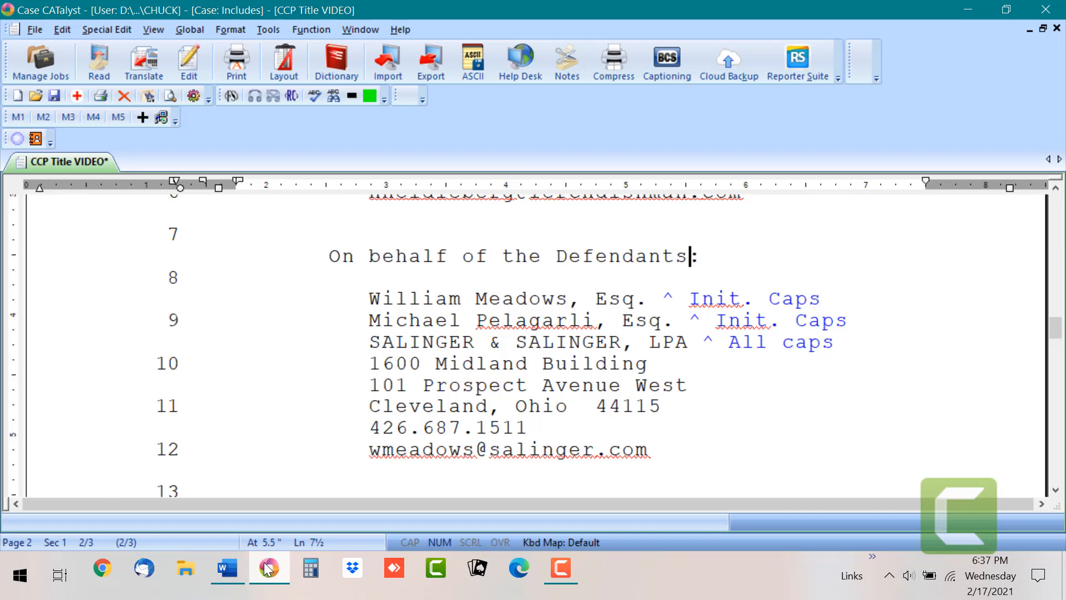
{"action": "left_click", "coordinate": [230, 567]}
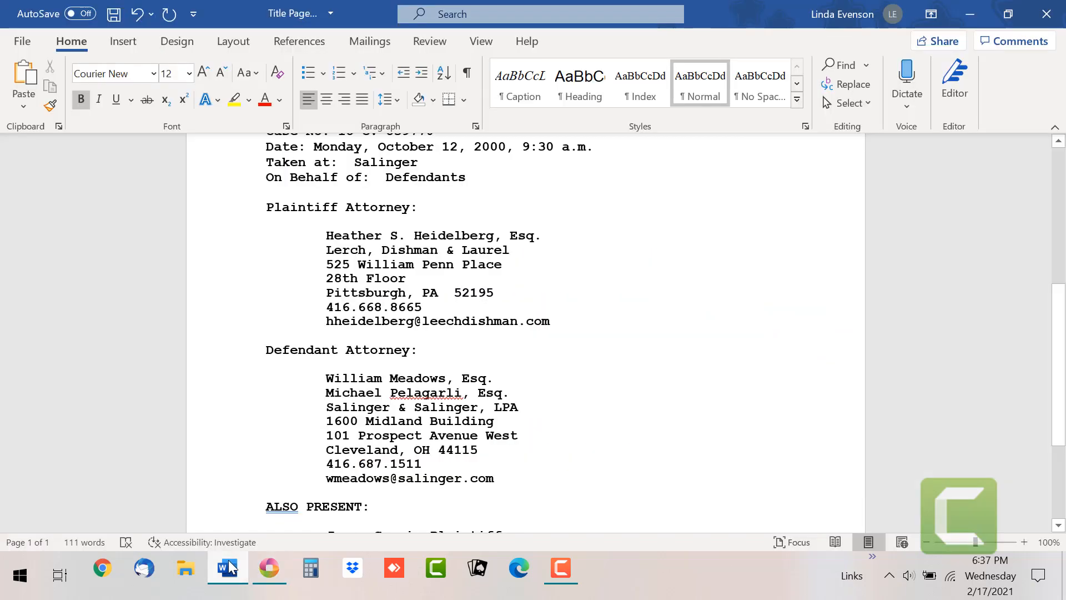
{"action": "left_click", "coordinate": [267, 567]}
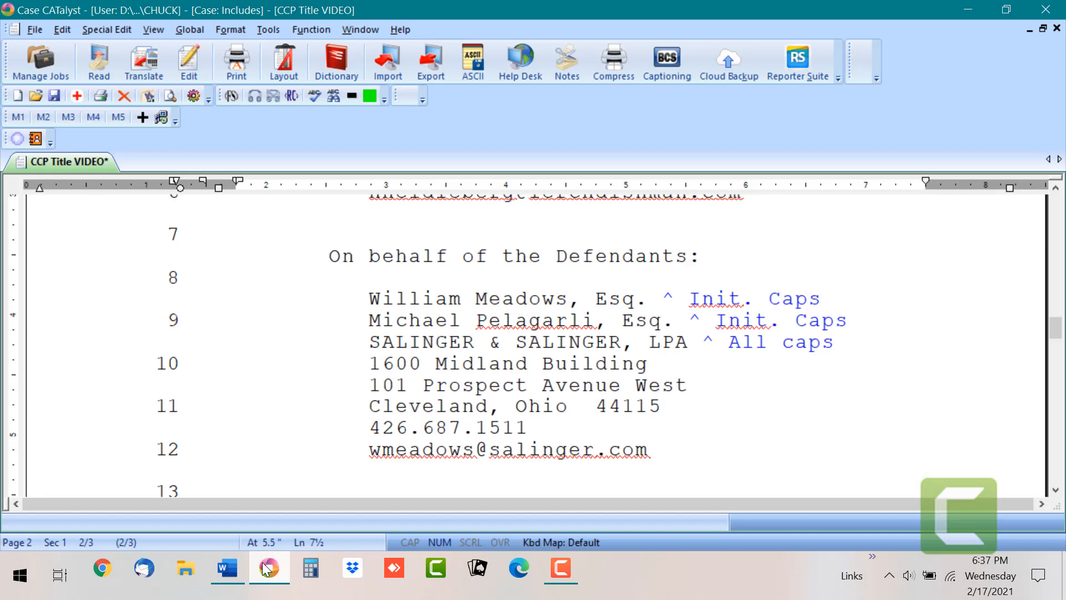
{"action": "left_click", "coordinate": [229, 567]}
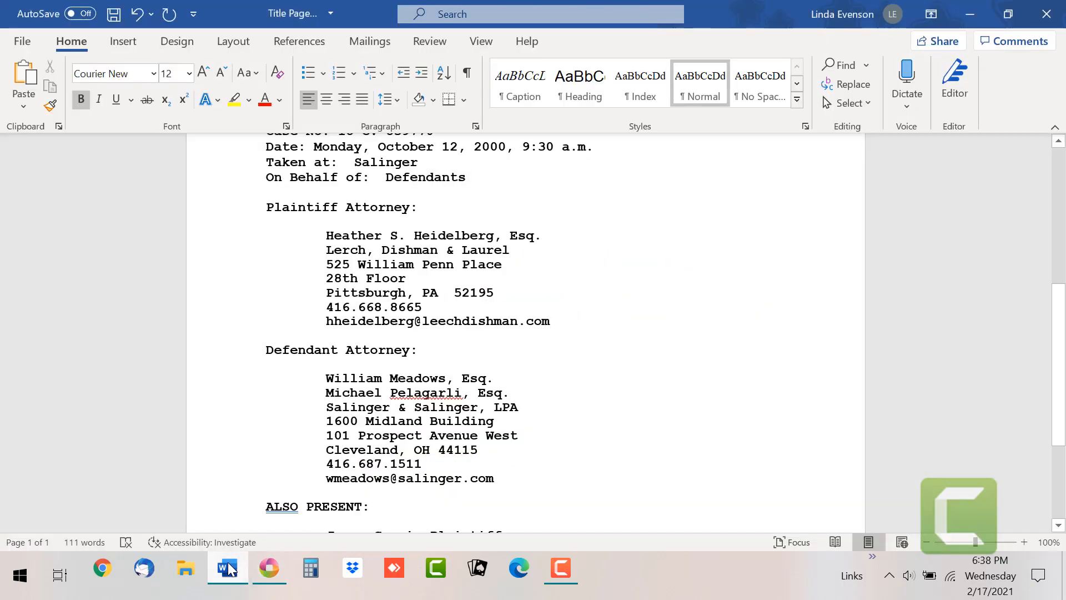
{"action": "left_click", "coordinate": [261, 566]}
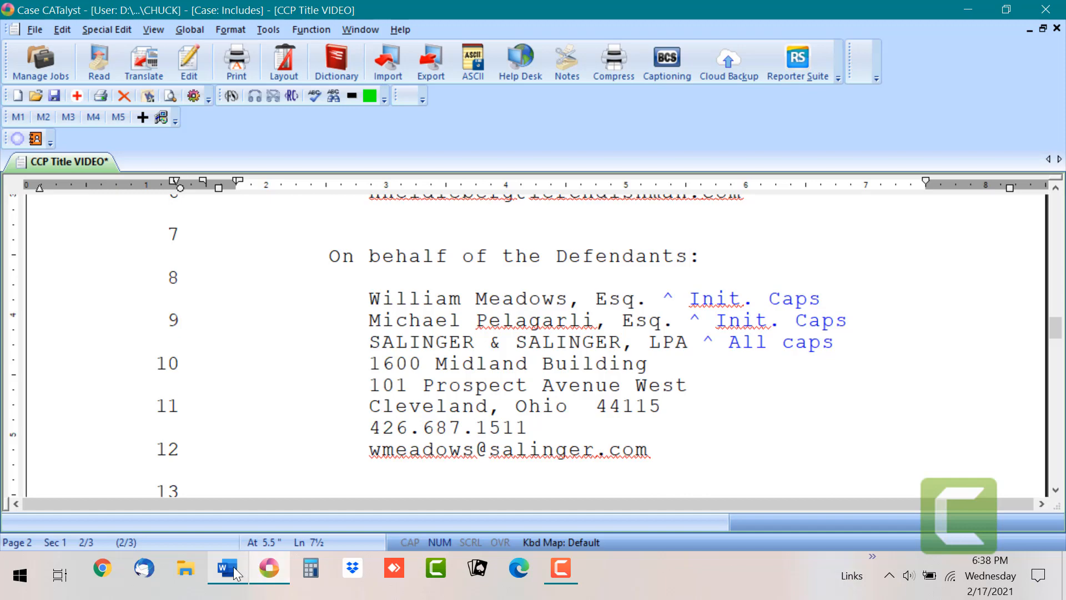
{"action": "left_click", "coordinate": [233, 566]}
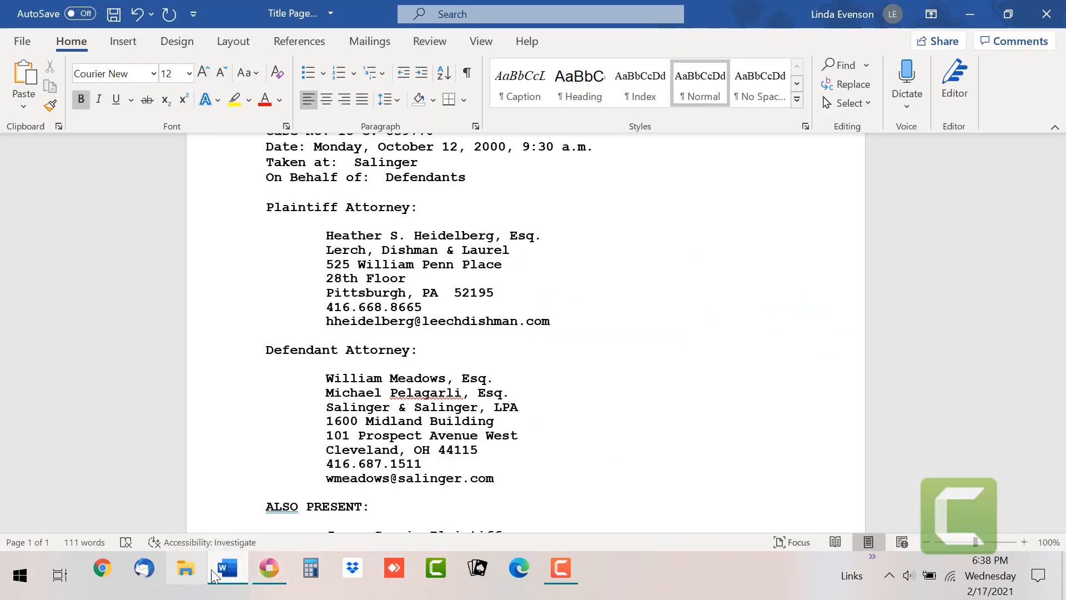
{"action": "left_click", "coordinate": [213, 574]}
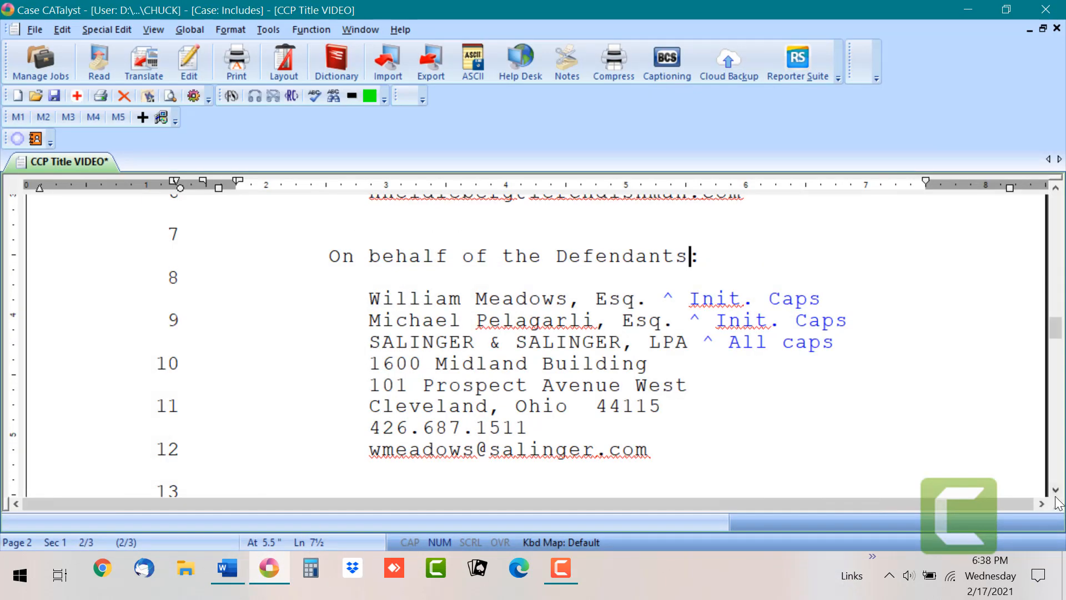
Step: Scroll down page 2 to show the ALSO PRESENT names and all six TITLE APP PAGES CHECKLIST items
{"action": "scroll", "coordinate": [1056, 499], "scroll_direction": "down", "scroll_amount": 8}
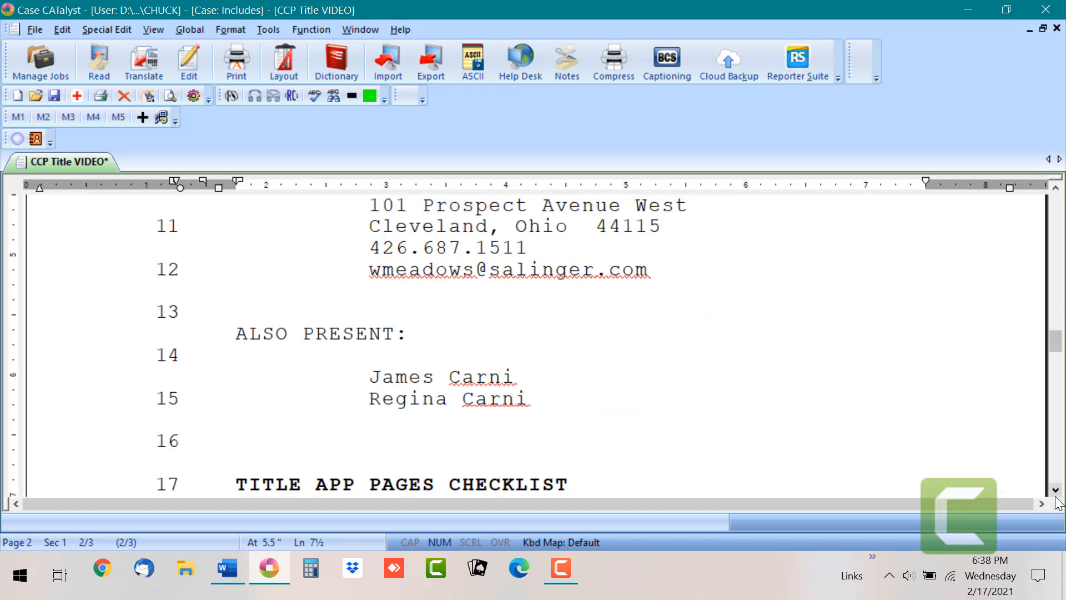
{"action": "scroll", "coordinate": [1057, 503], "scroll_direction": "down", "scroll_amount": 1}
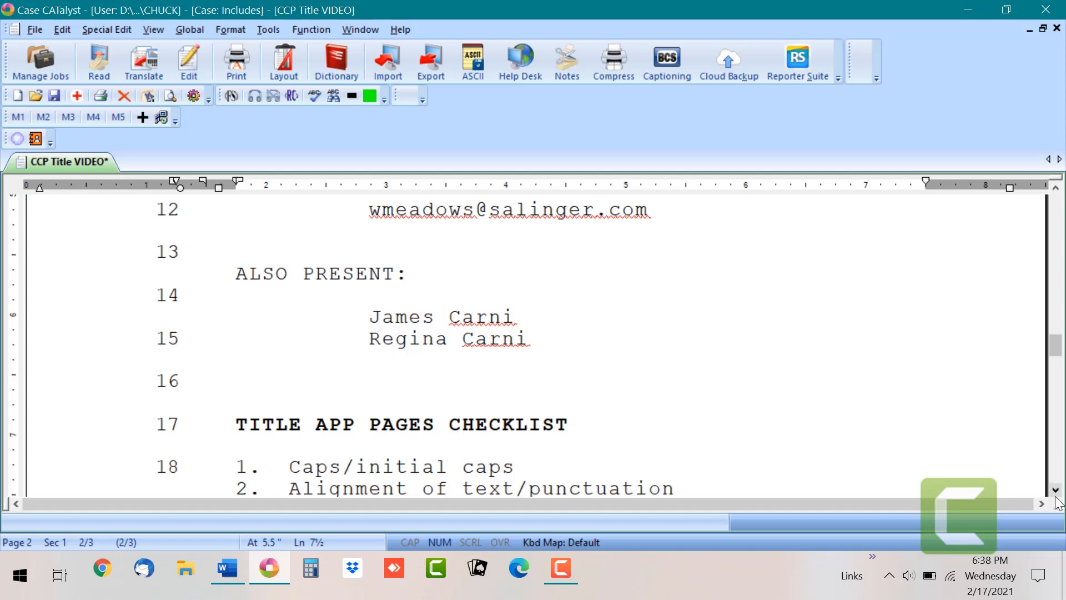
{"action": "scroll", "coordinate": [1054, 500], "scroll_direction": "down", "scroll_amount": 4}
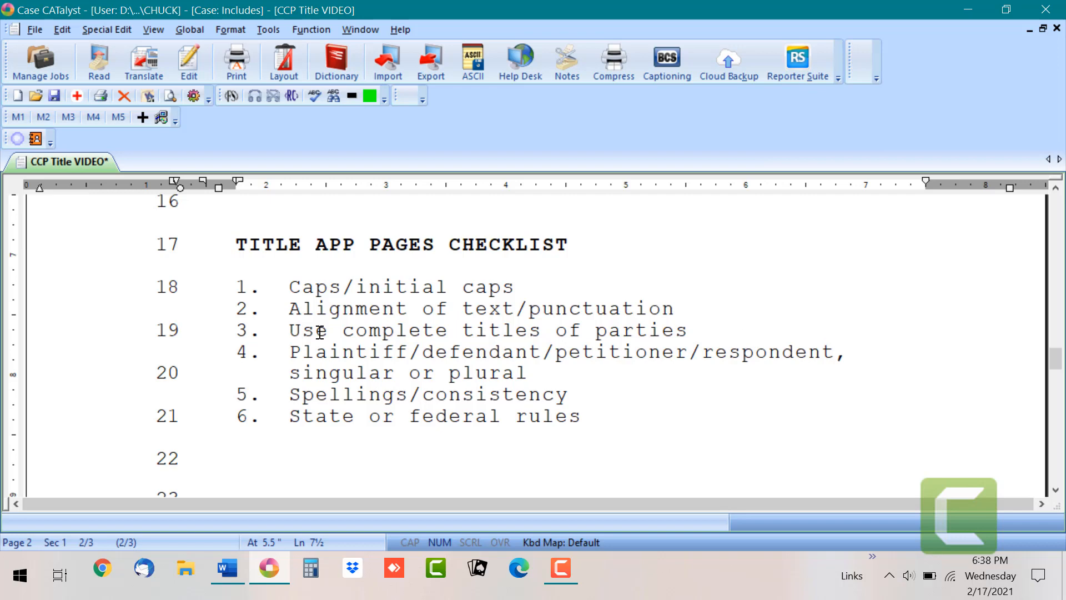
Step: Reword checklist item 1 on line 18 to read 'All caps/initial caps'
{"action": "left_click", "coordinate": [304, 287]}
{"action": "key", "text": "BackSpace"}
{"action": "type", "text": "All caps"}
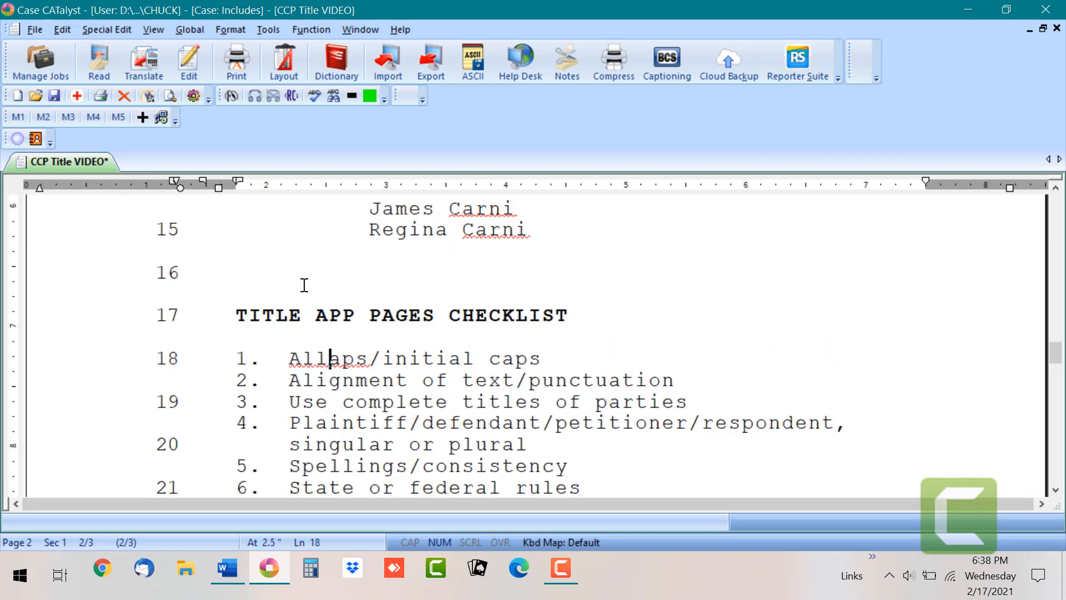
{"action": "key", "text": "BackSpace"}
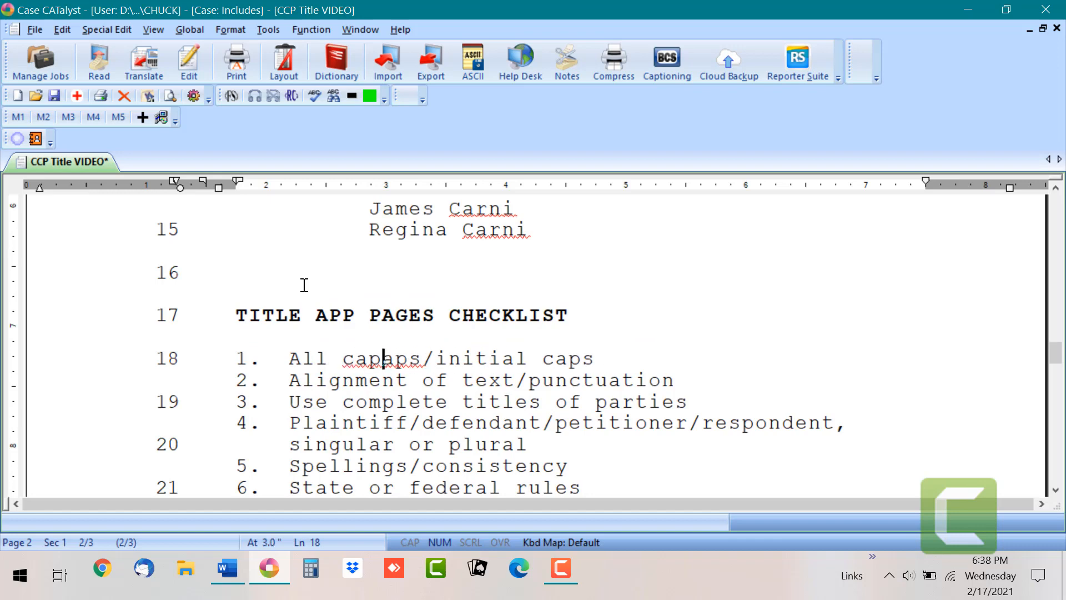
{"action": "type", "text": "0"}
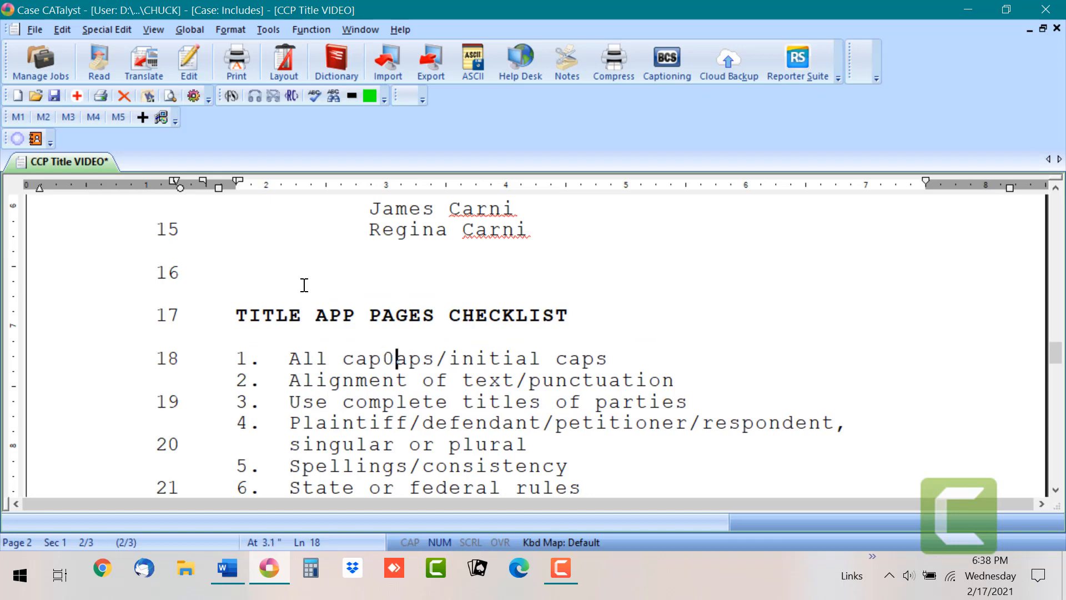
{"action": "type", "text": ".."}
{"action": "key", "text": "BackSpace"}
{"action": "key", "text": "BackSpace"}
{"action": "key", "text": "BackSpace"}
{"action": "key", "text": "Delete"}
{"action": "key", "text": "Delete"}
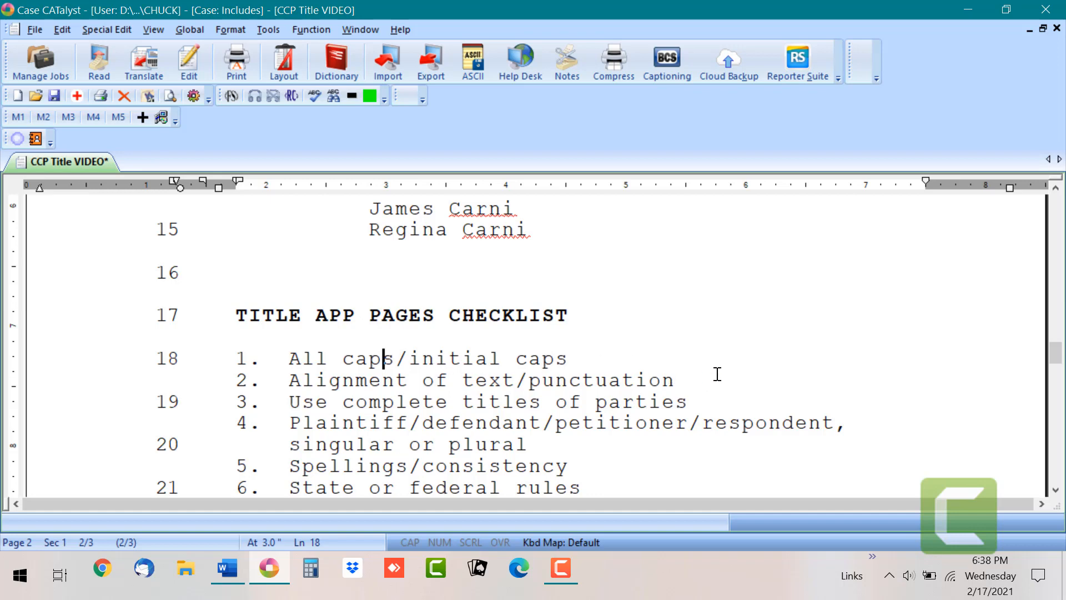
{"action": "left_click_drag", "start_coordinate": [1056, 353], "coordinate": [1044, 220]}
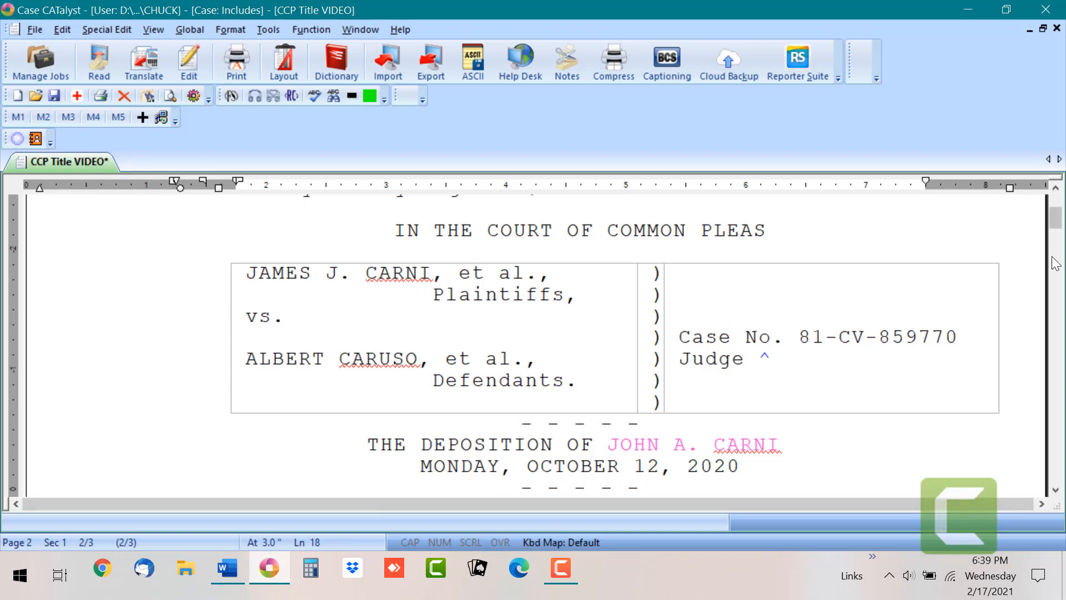
Step: Review the title page's caption and deposition heading, then scroll back down to the checklist
{"action": "left_click_drag", "start_coordinate": [1055, 227], "coordinate": [1056, 240]}
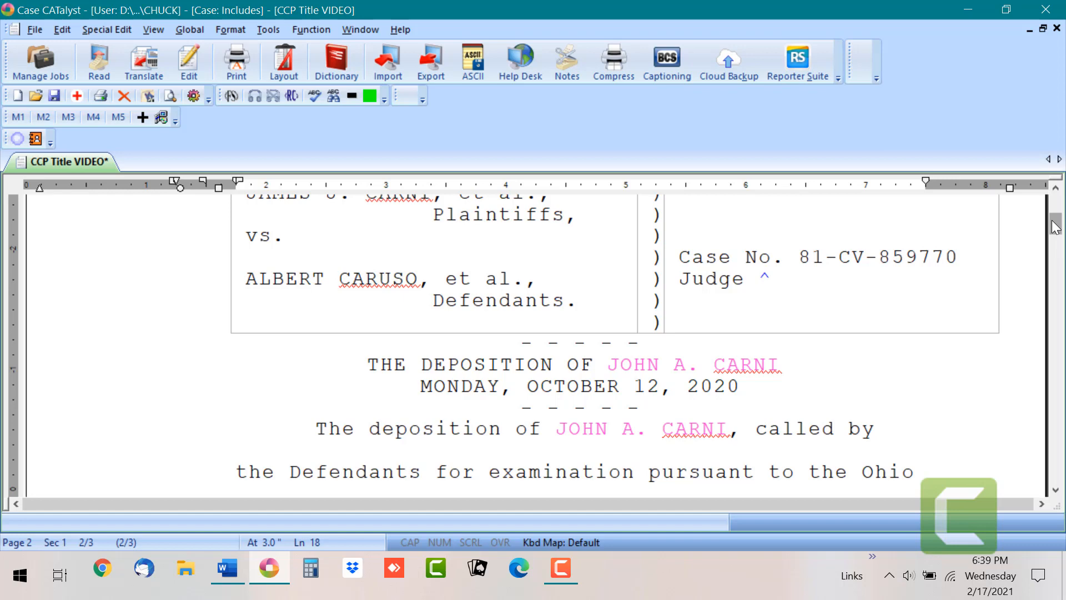
{"action": "left_click_drag", "start_coordinate": [1055, 227], "coordinate": [1063, 369]}
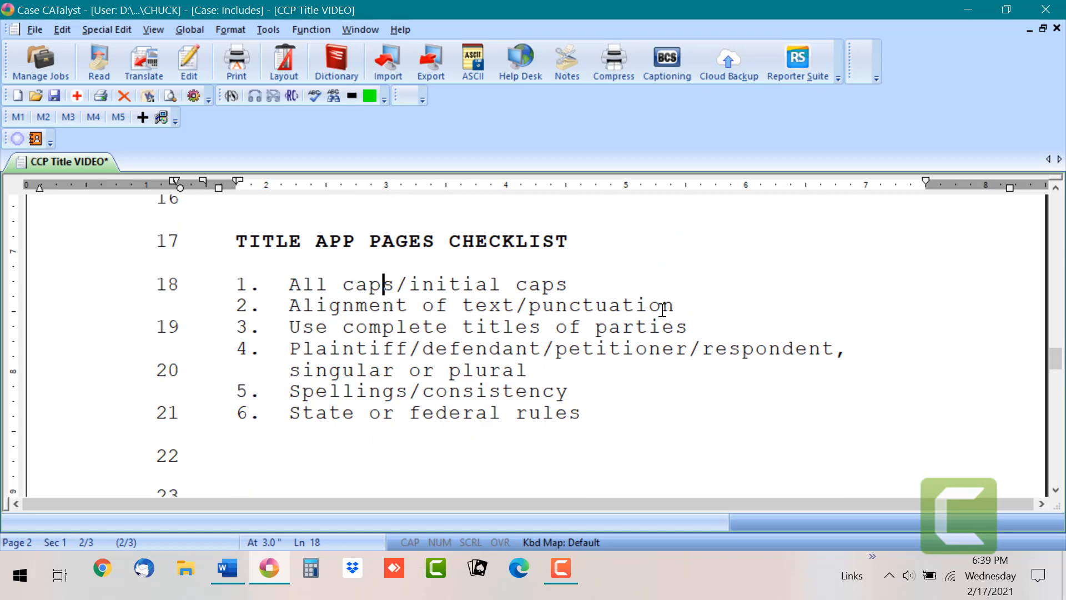